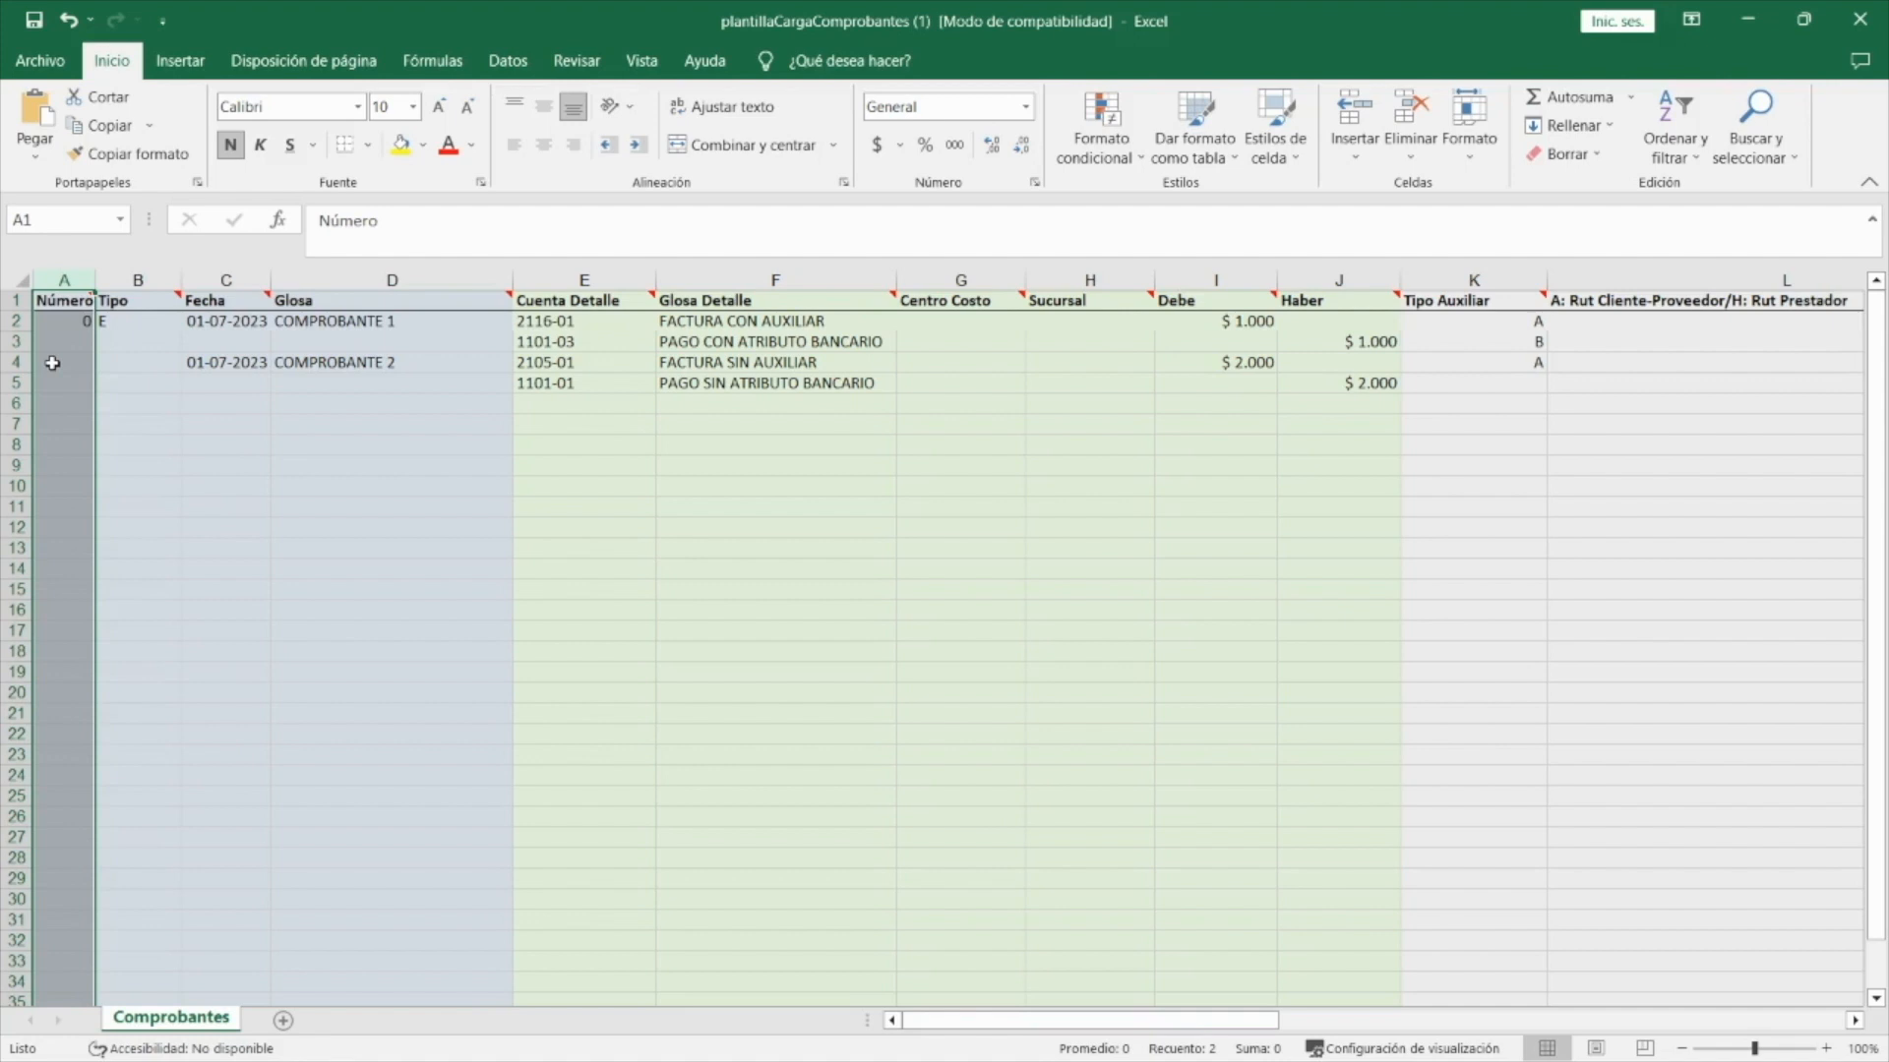
- Fill in the COMPROBANTE 2 row with 0 as Número and E as Tipo
click(52, 363)
text(0)
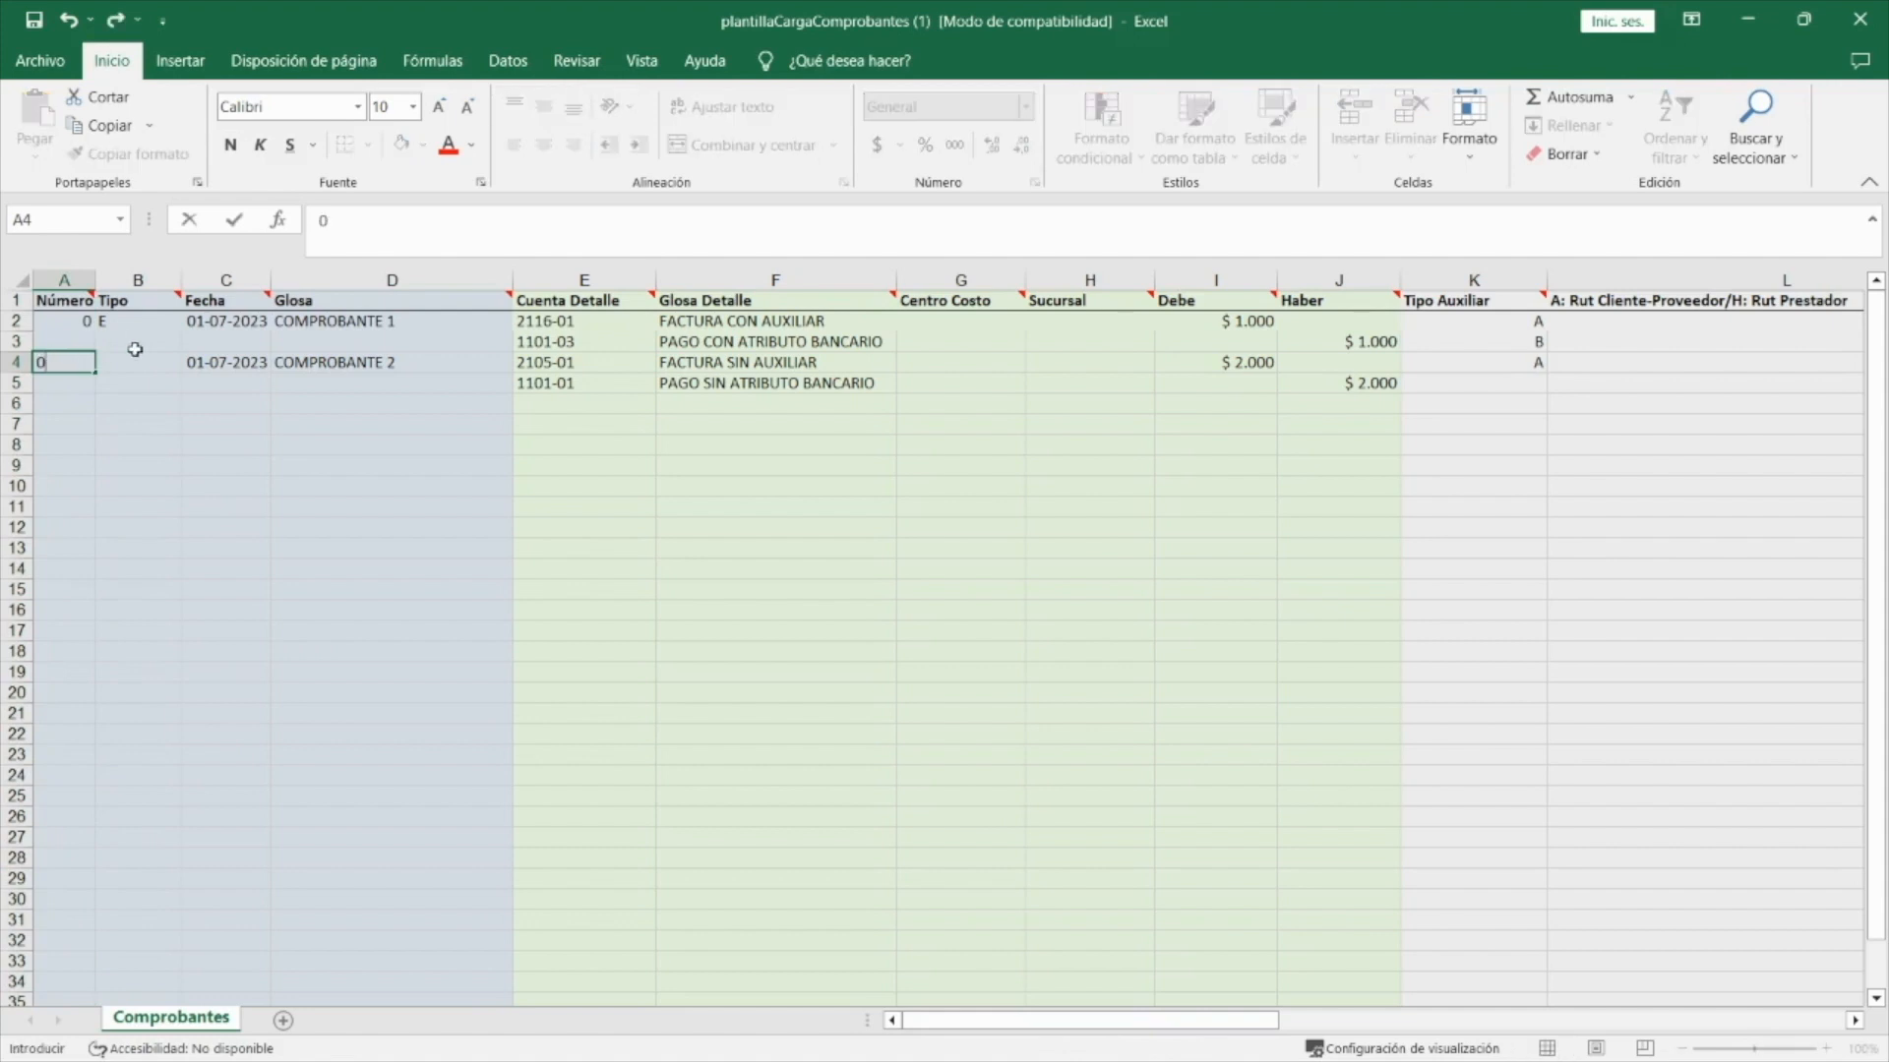
click(146, 365)
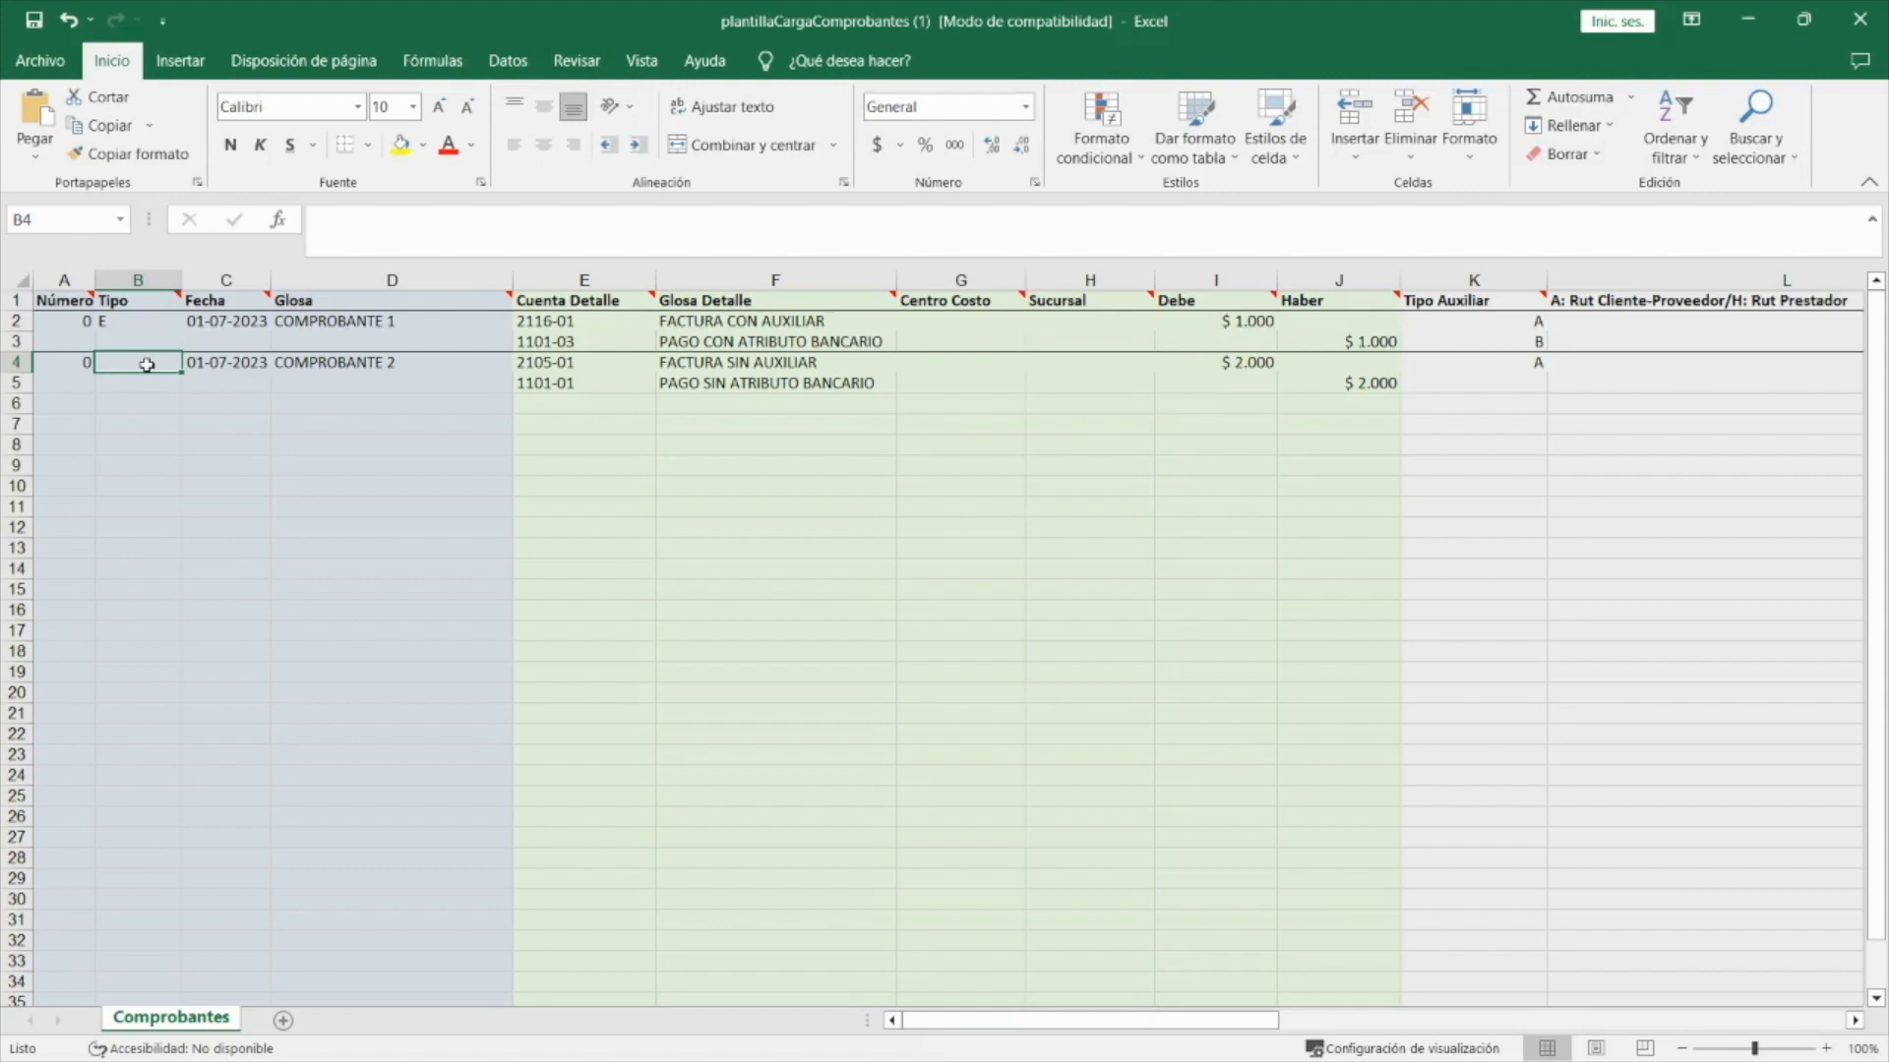
text(E)
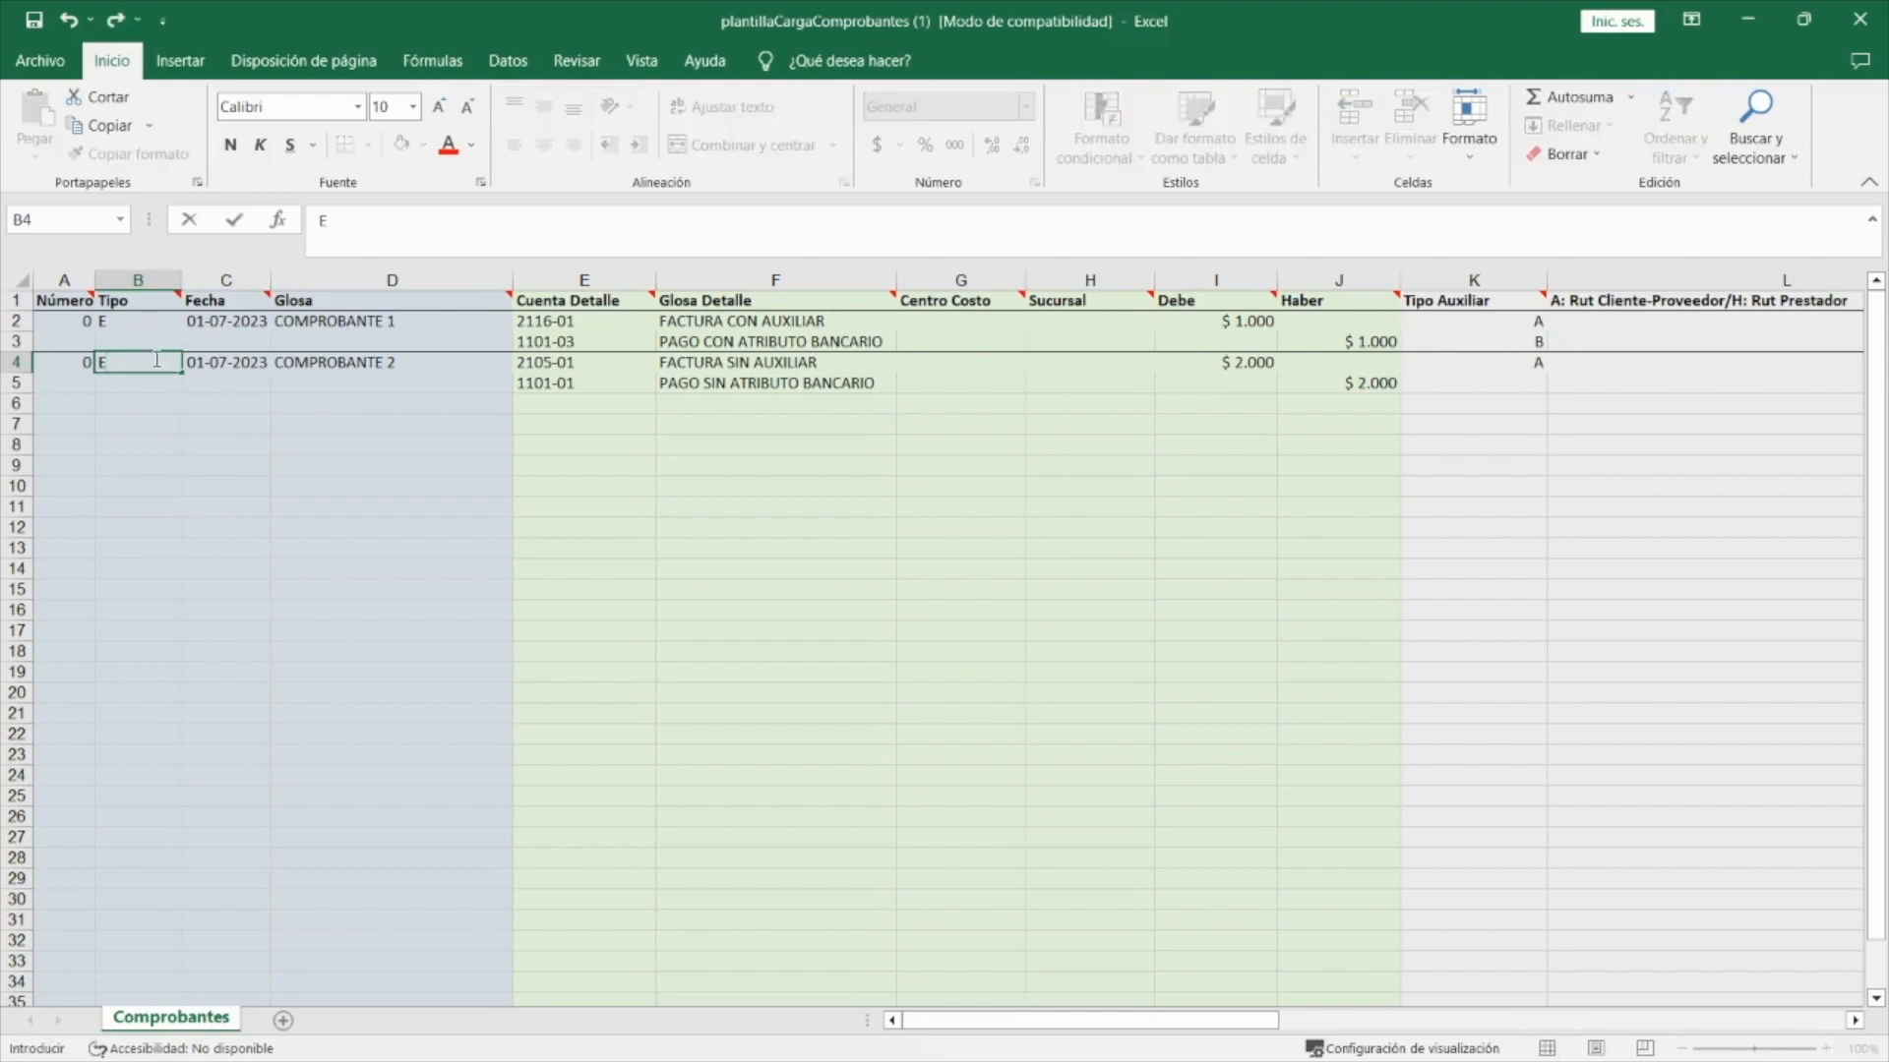
click(248, 366)
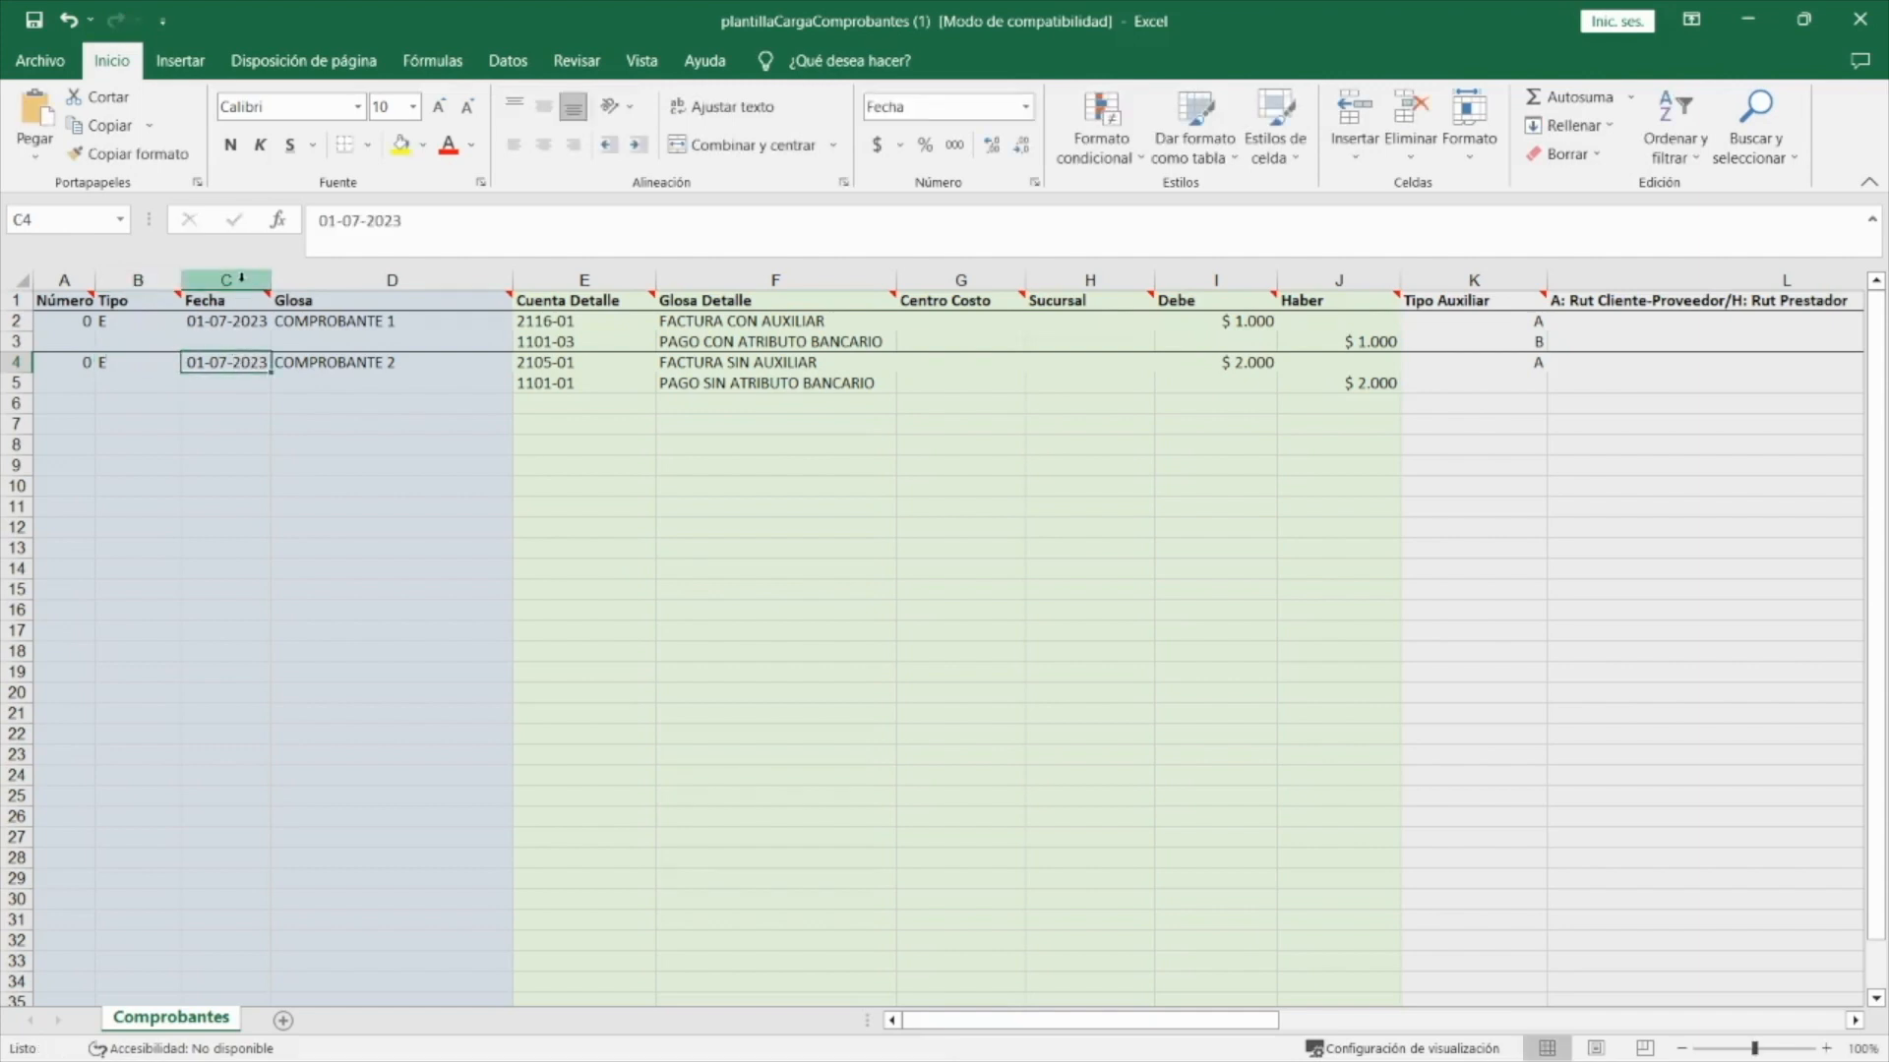
- Review the voucher template's columns from Fecha and Glosa through Cuenta Detalle, Centro Costo and Sucursal to Debe and Haber
click(241, 279)
drag(244, 278, 434, 285)
click(433, 280)
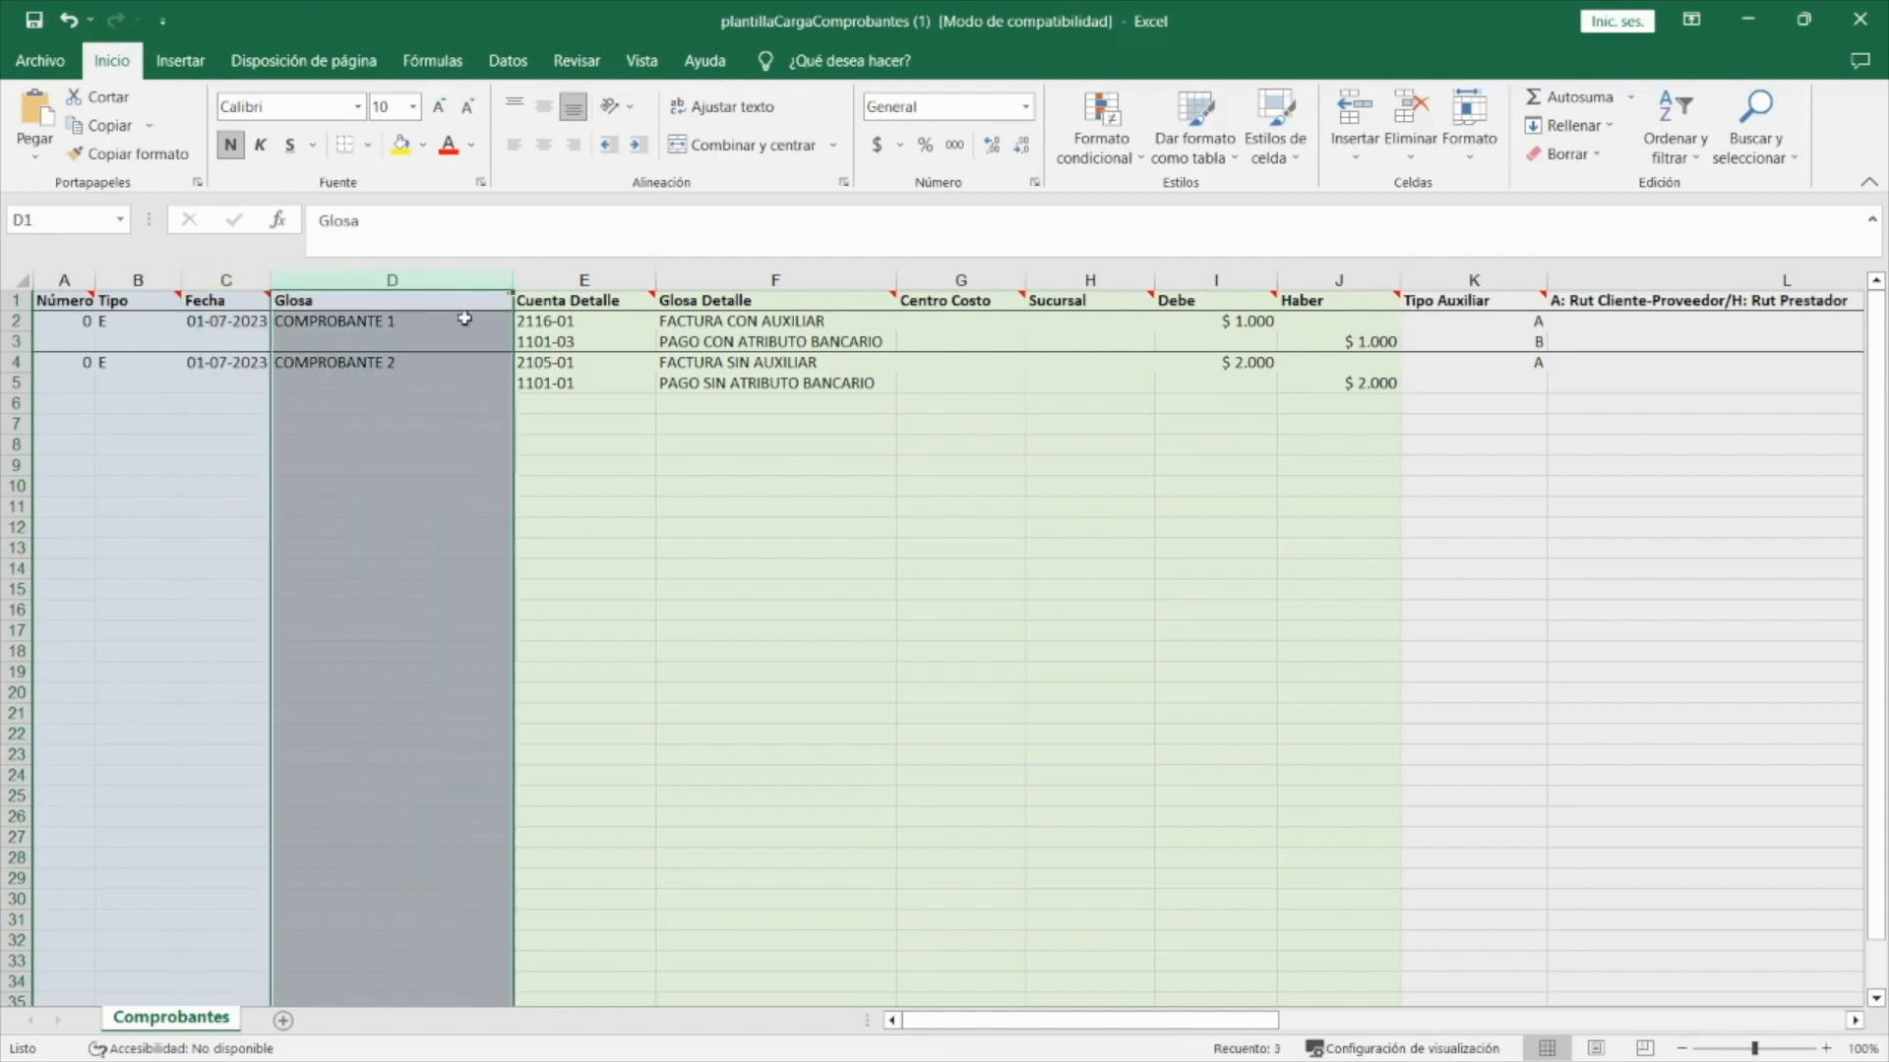
click(622, 275)
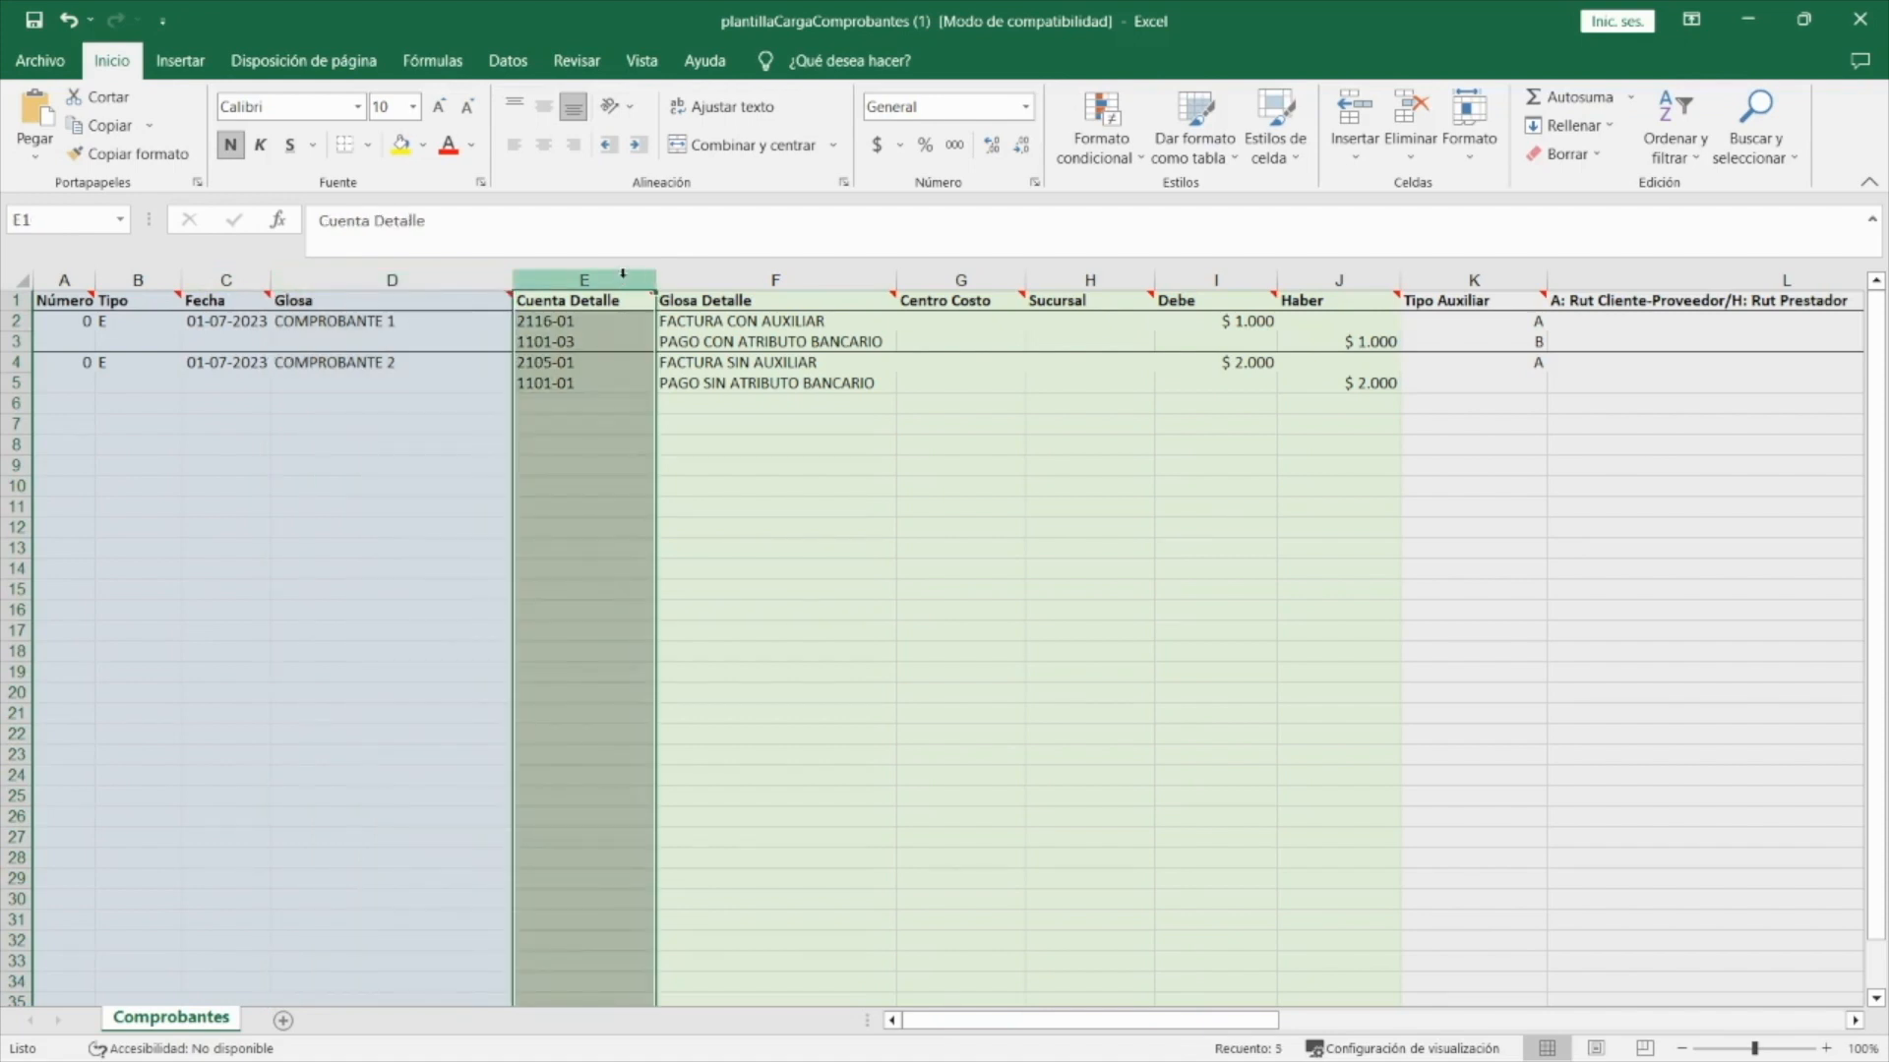
click(840, 274)
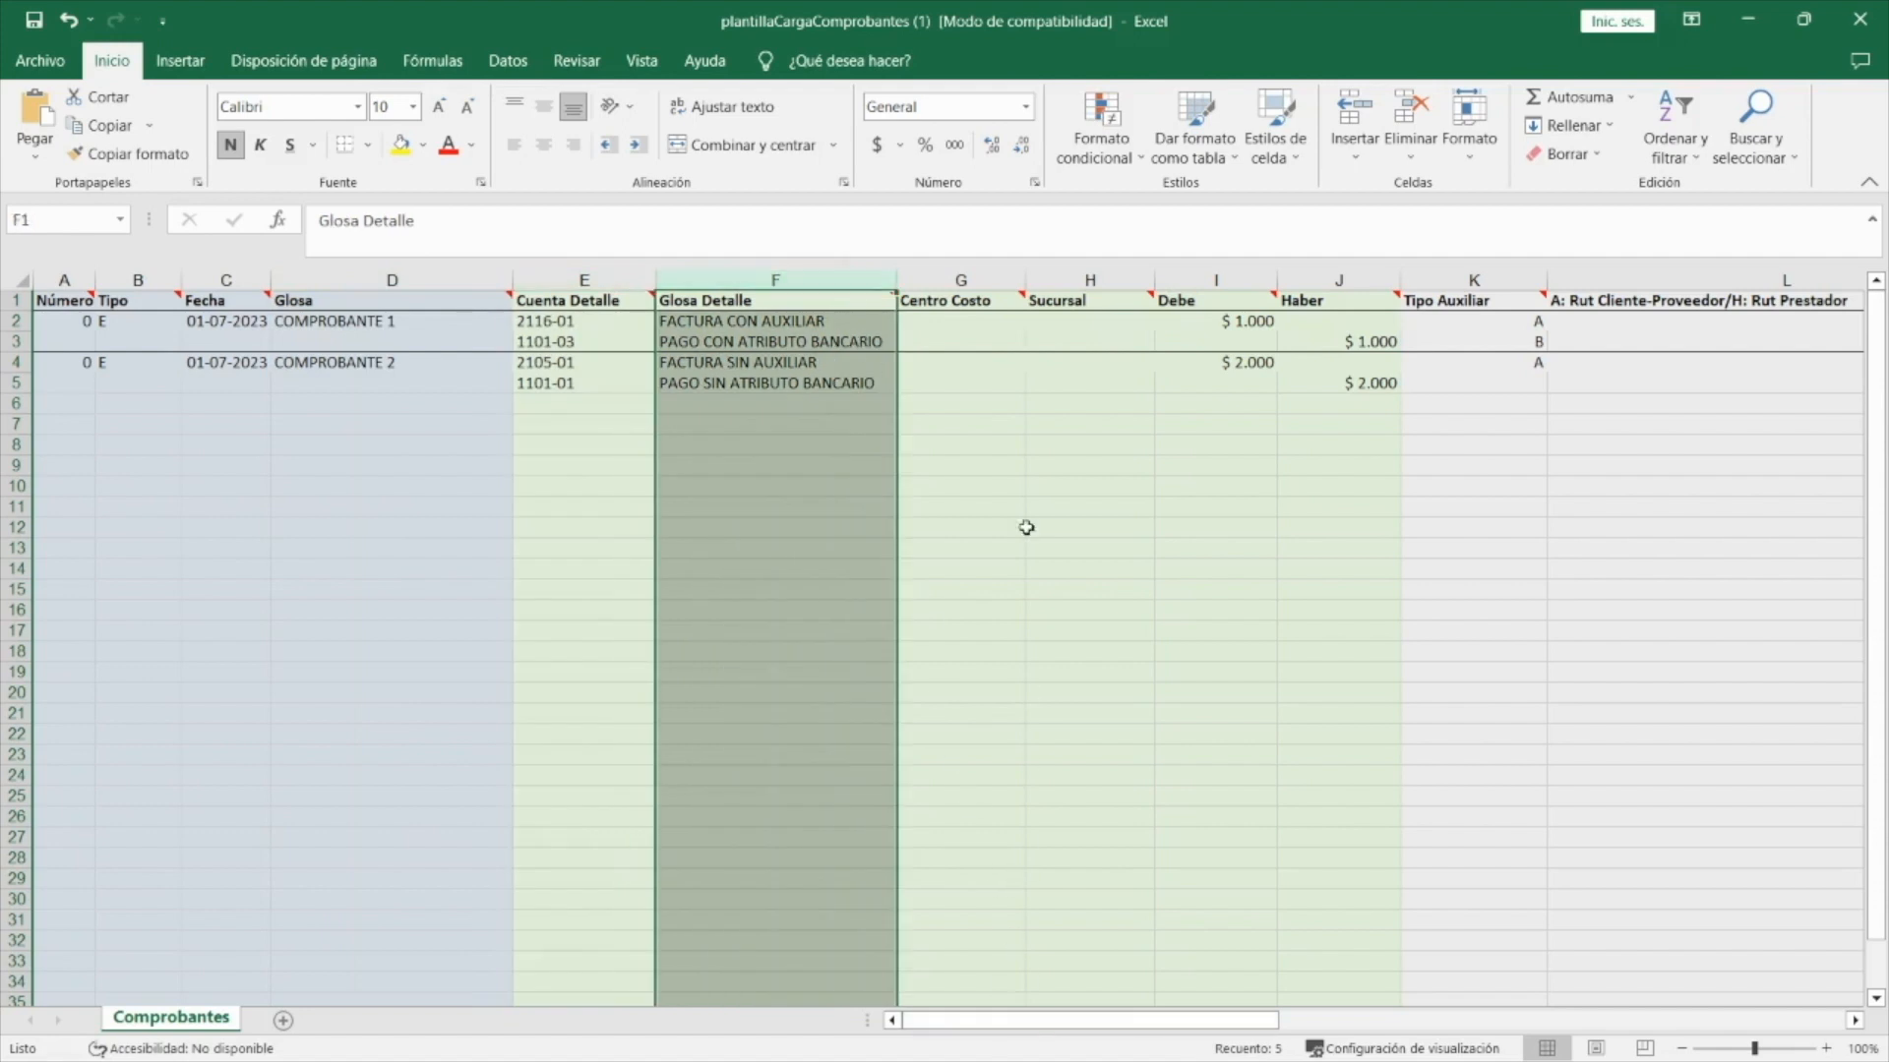
click(968, 279)
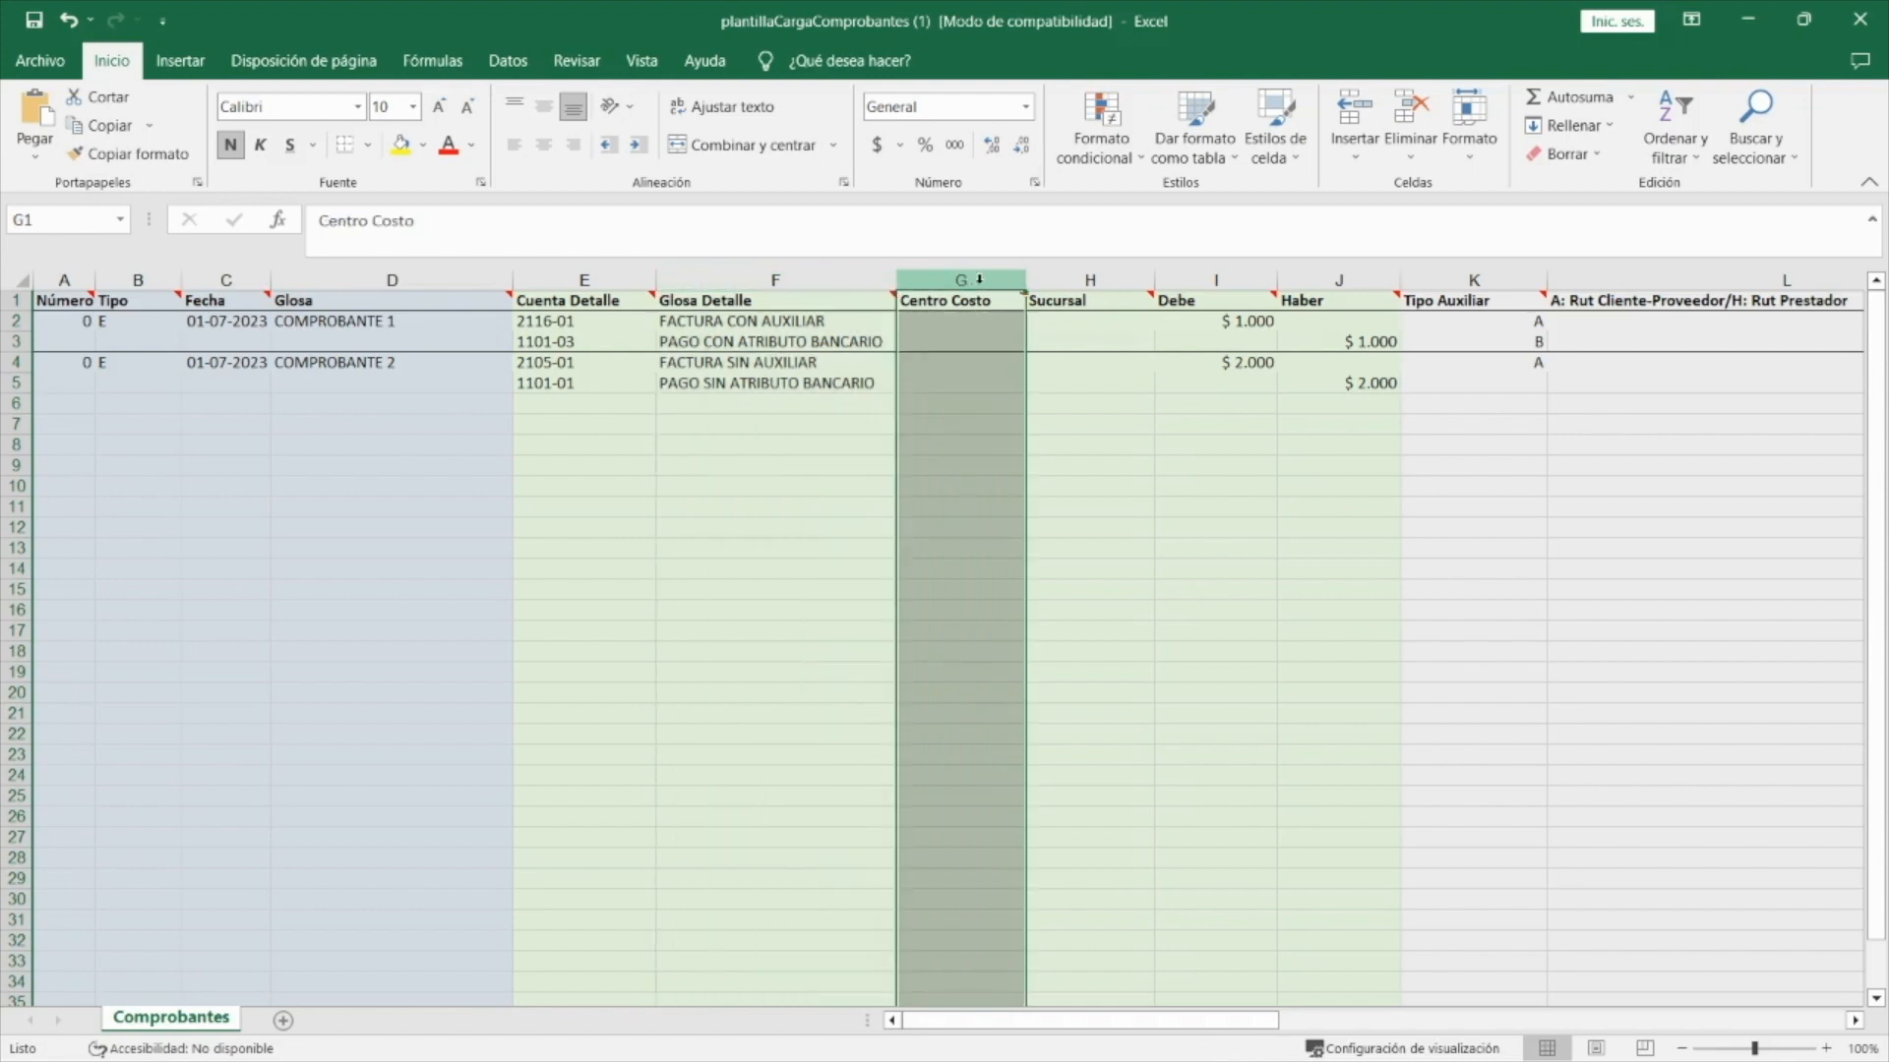
click(1116, 280)
drag(1151, 1020, 1352, 1048)
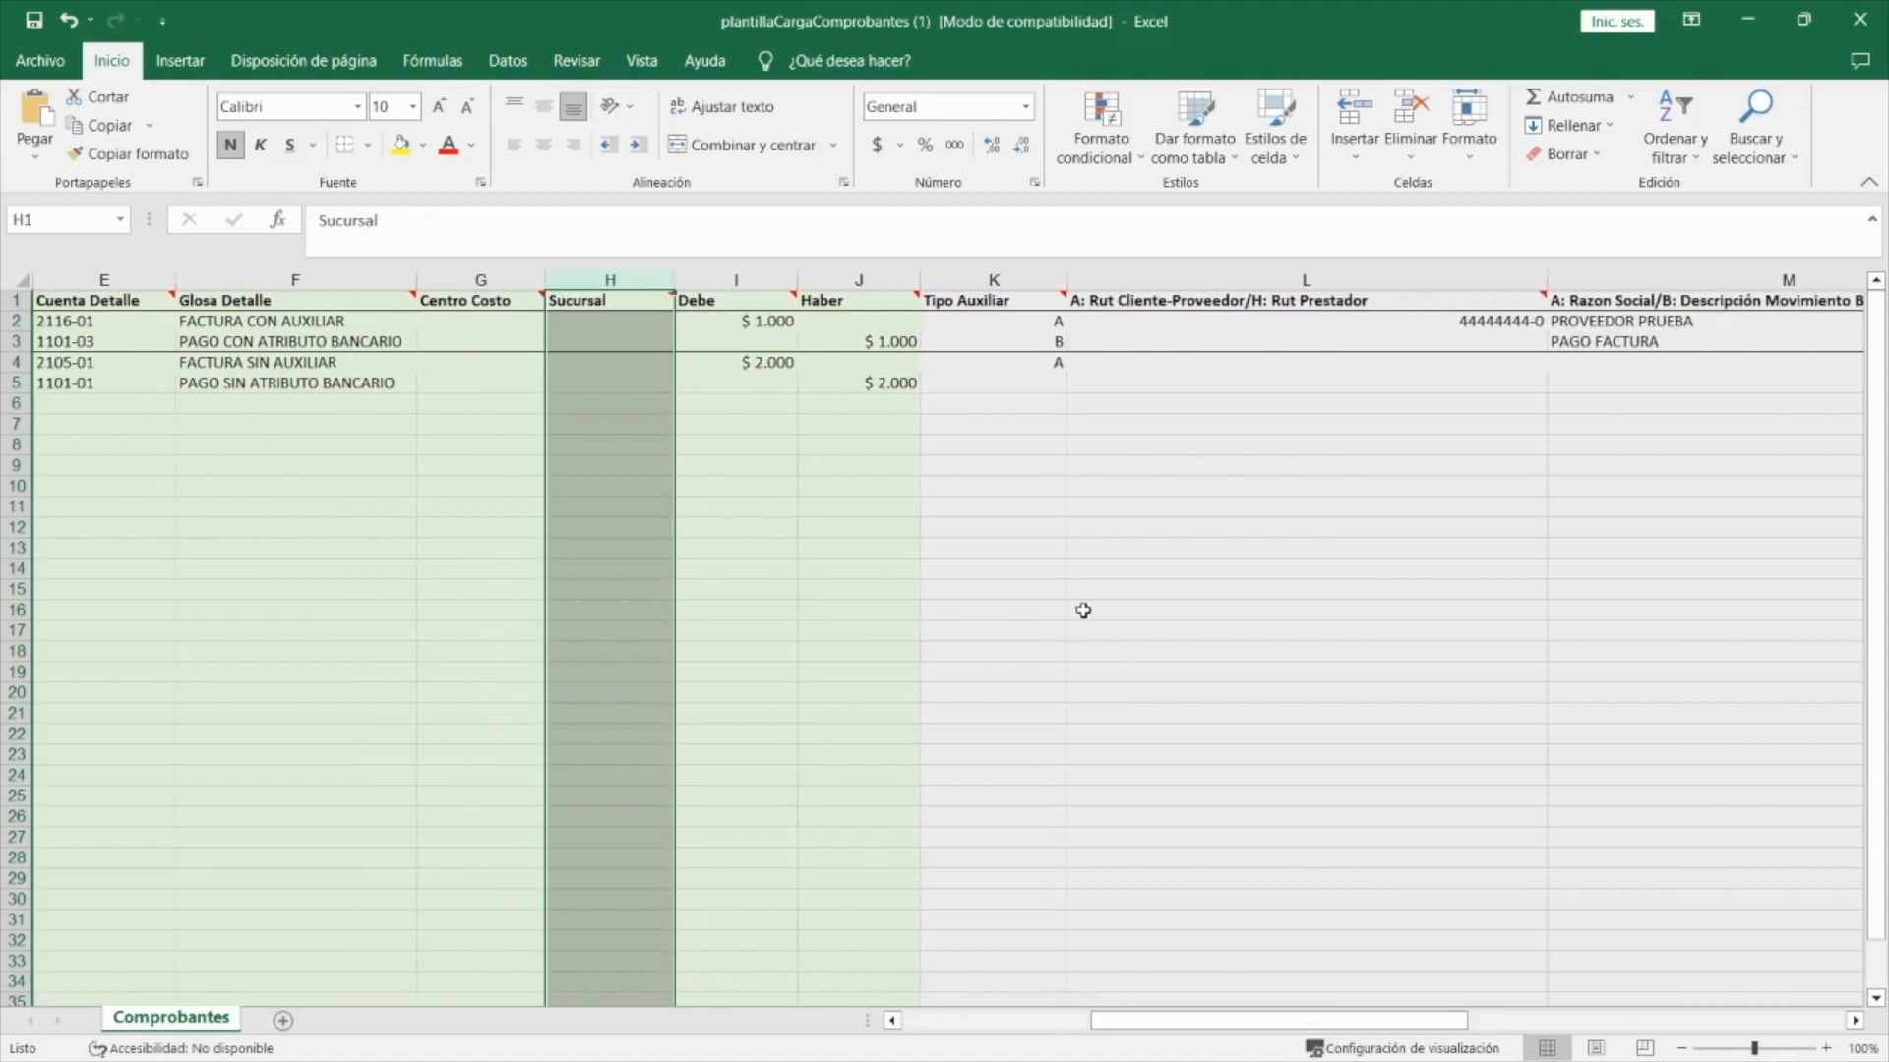
click(751, 282)
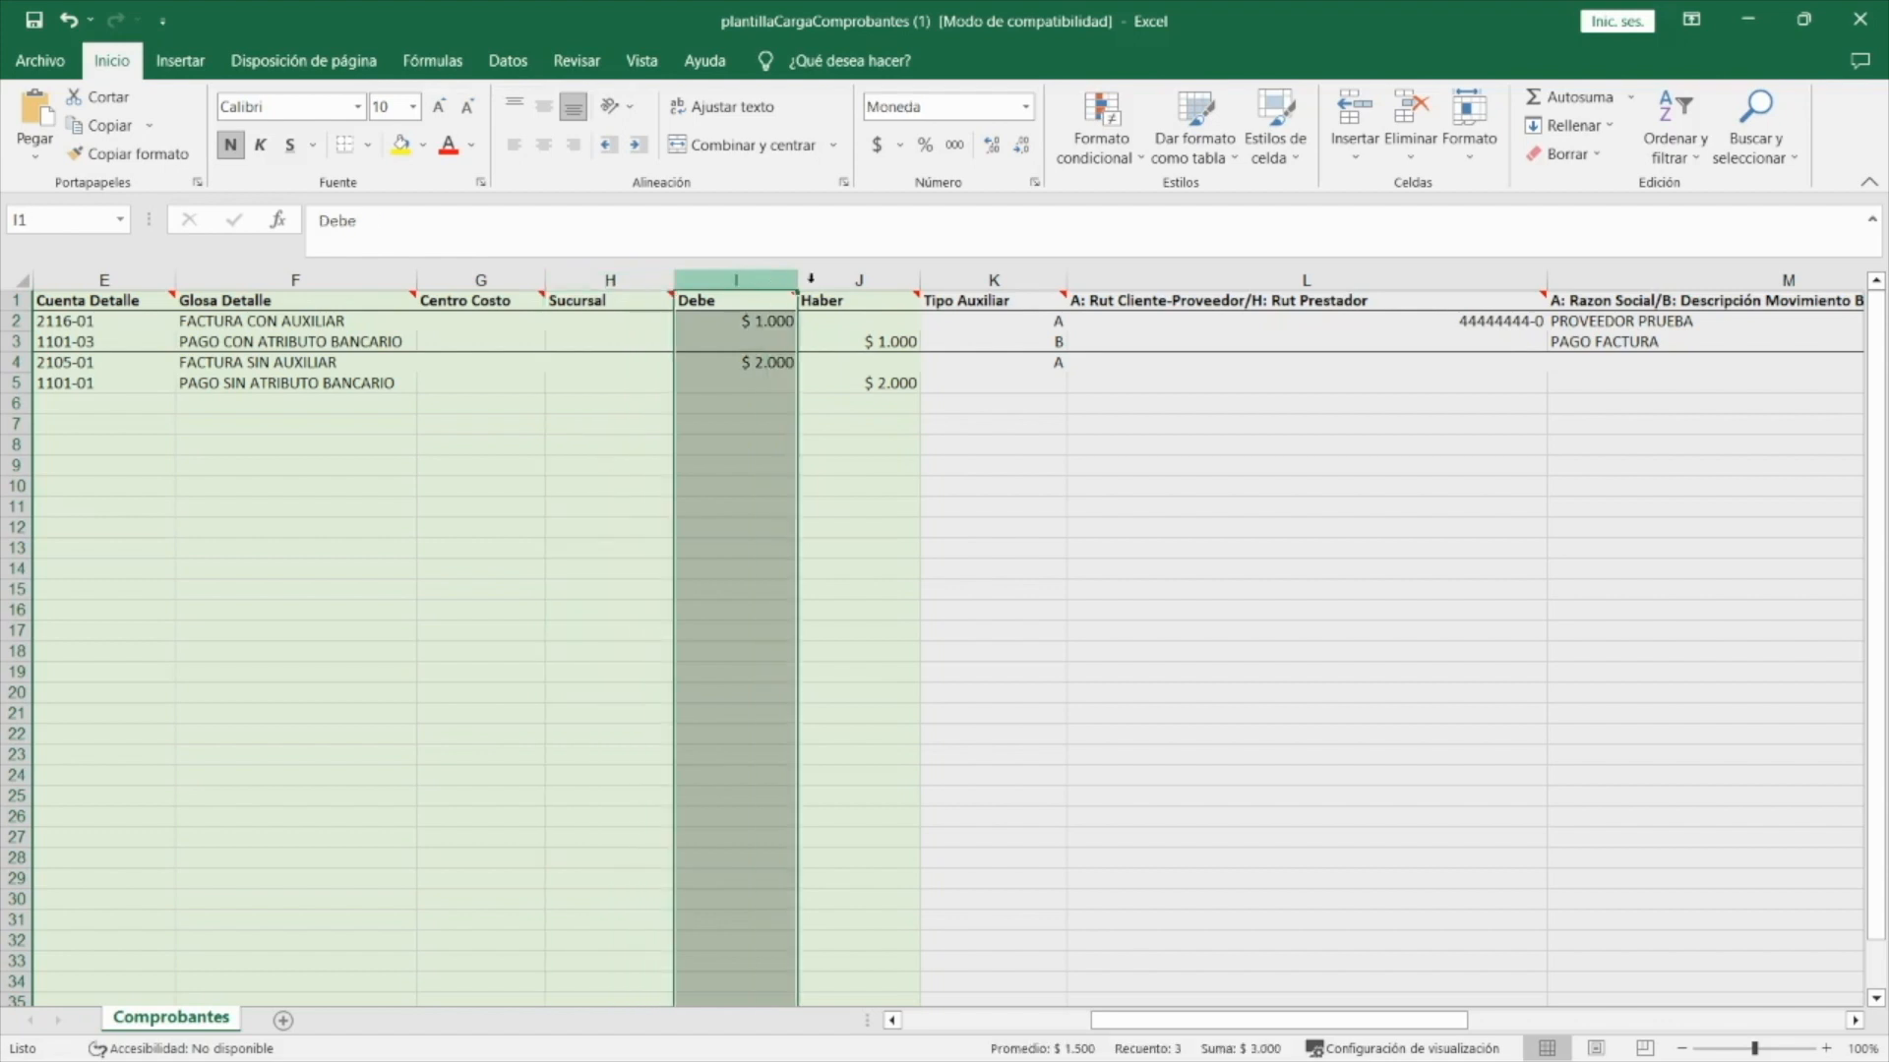
click(897, 278)
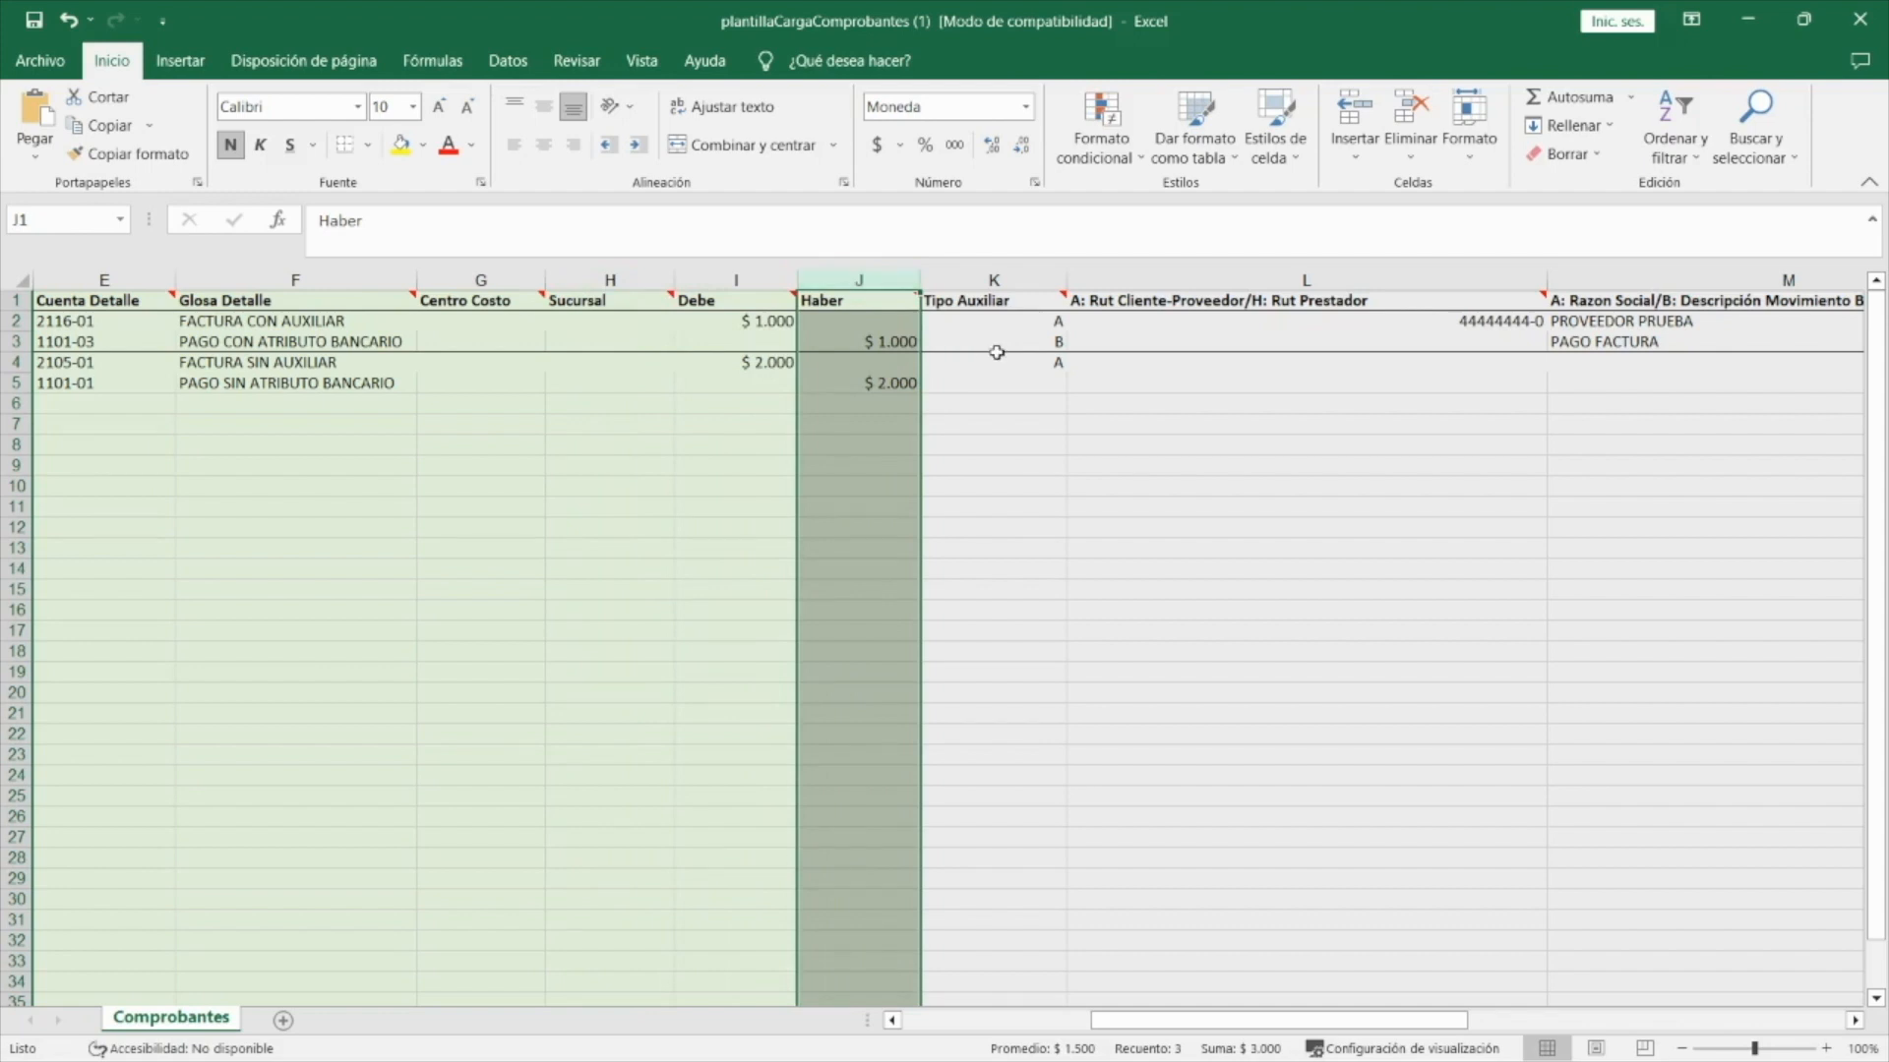
- Compare the Tipo Auxiliar codes with the Cuenta Detalle accounts in rows 2 and 3
click(1045, 277)
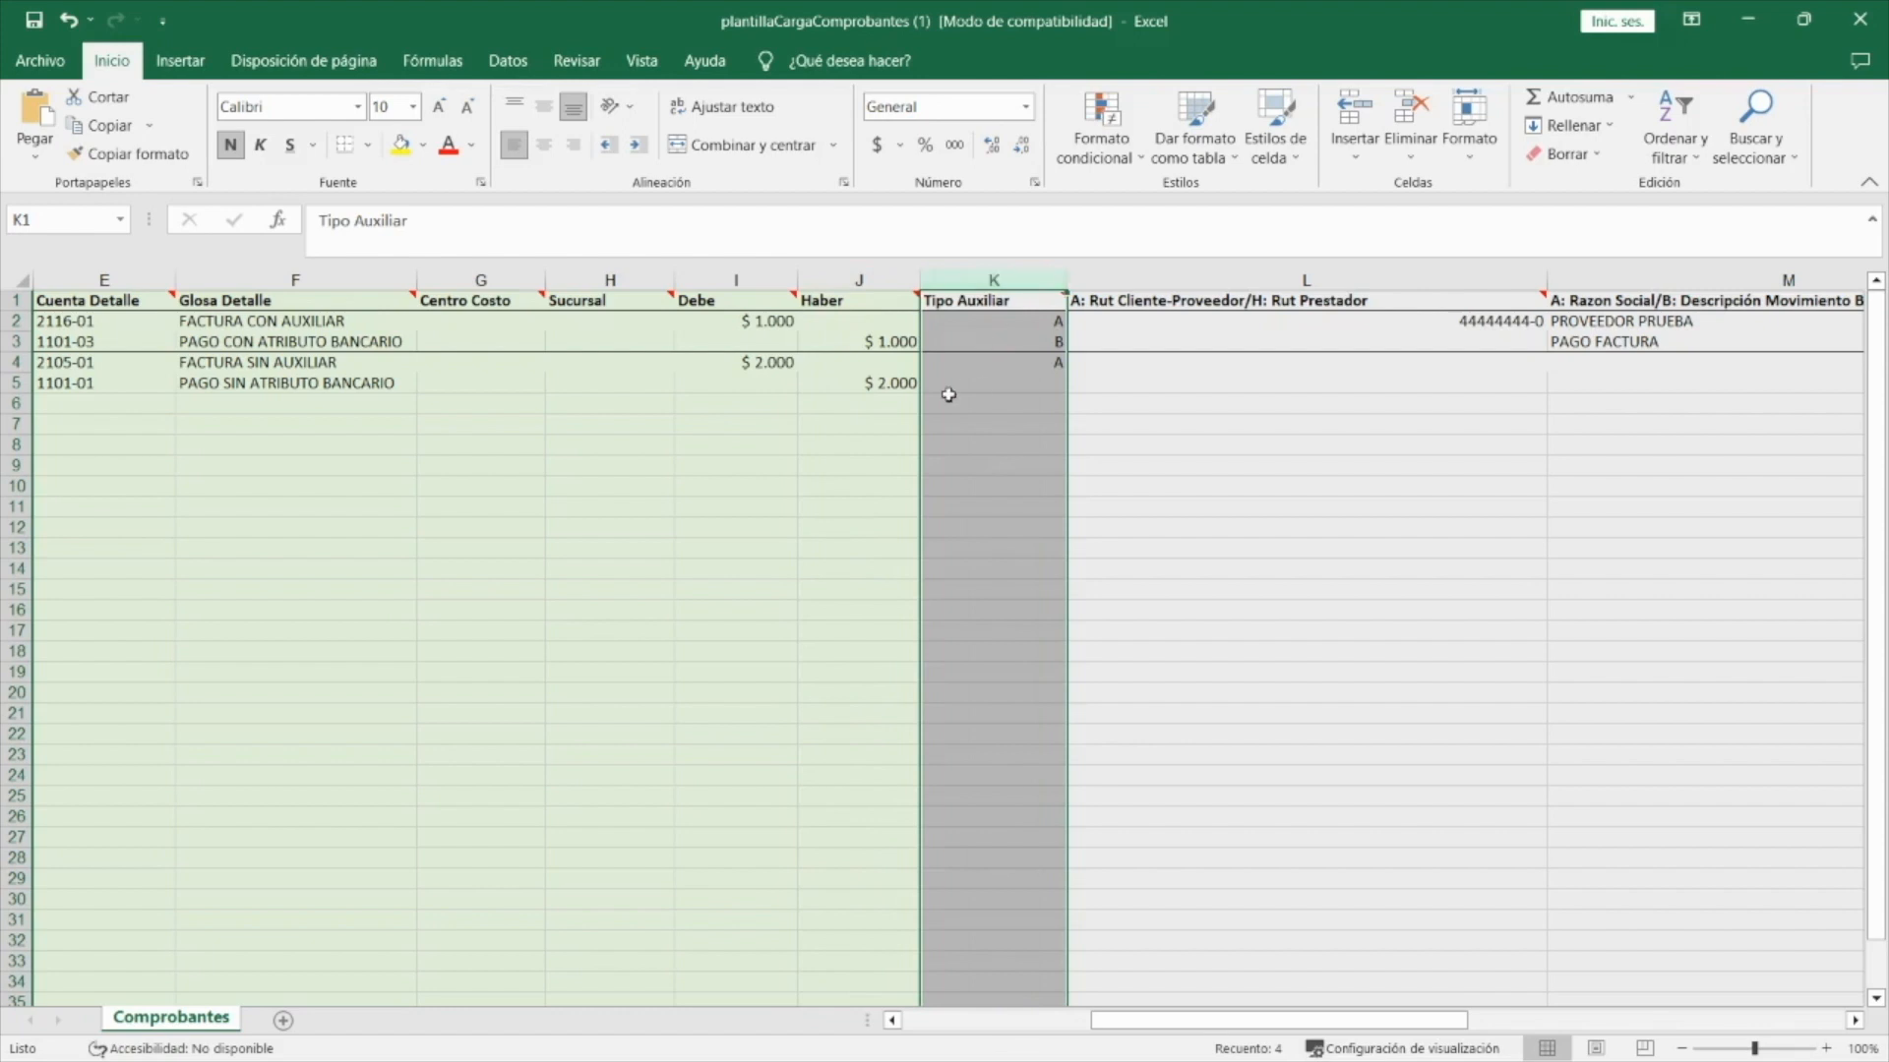
click(135, 323)
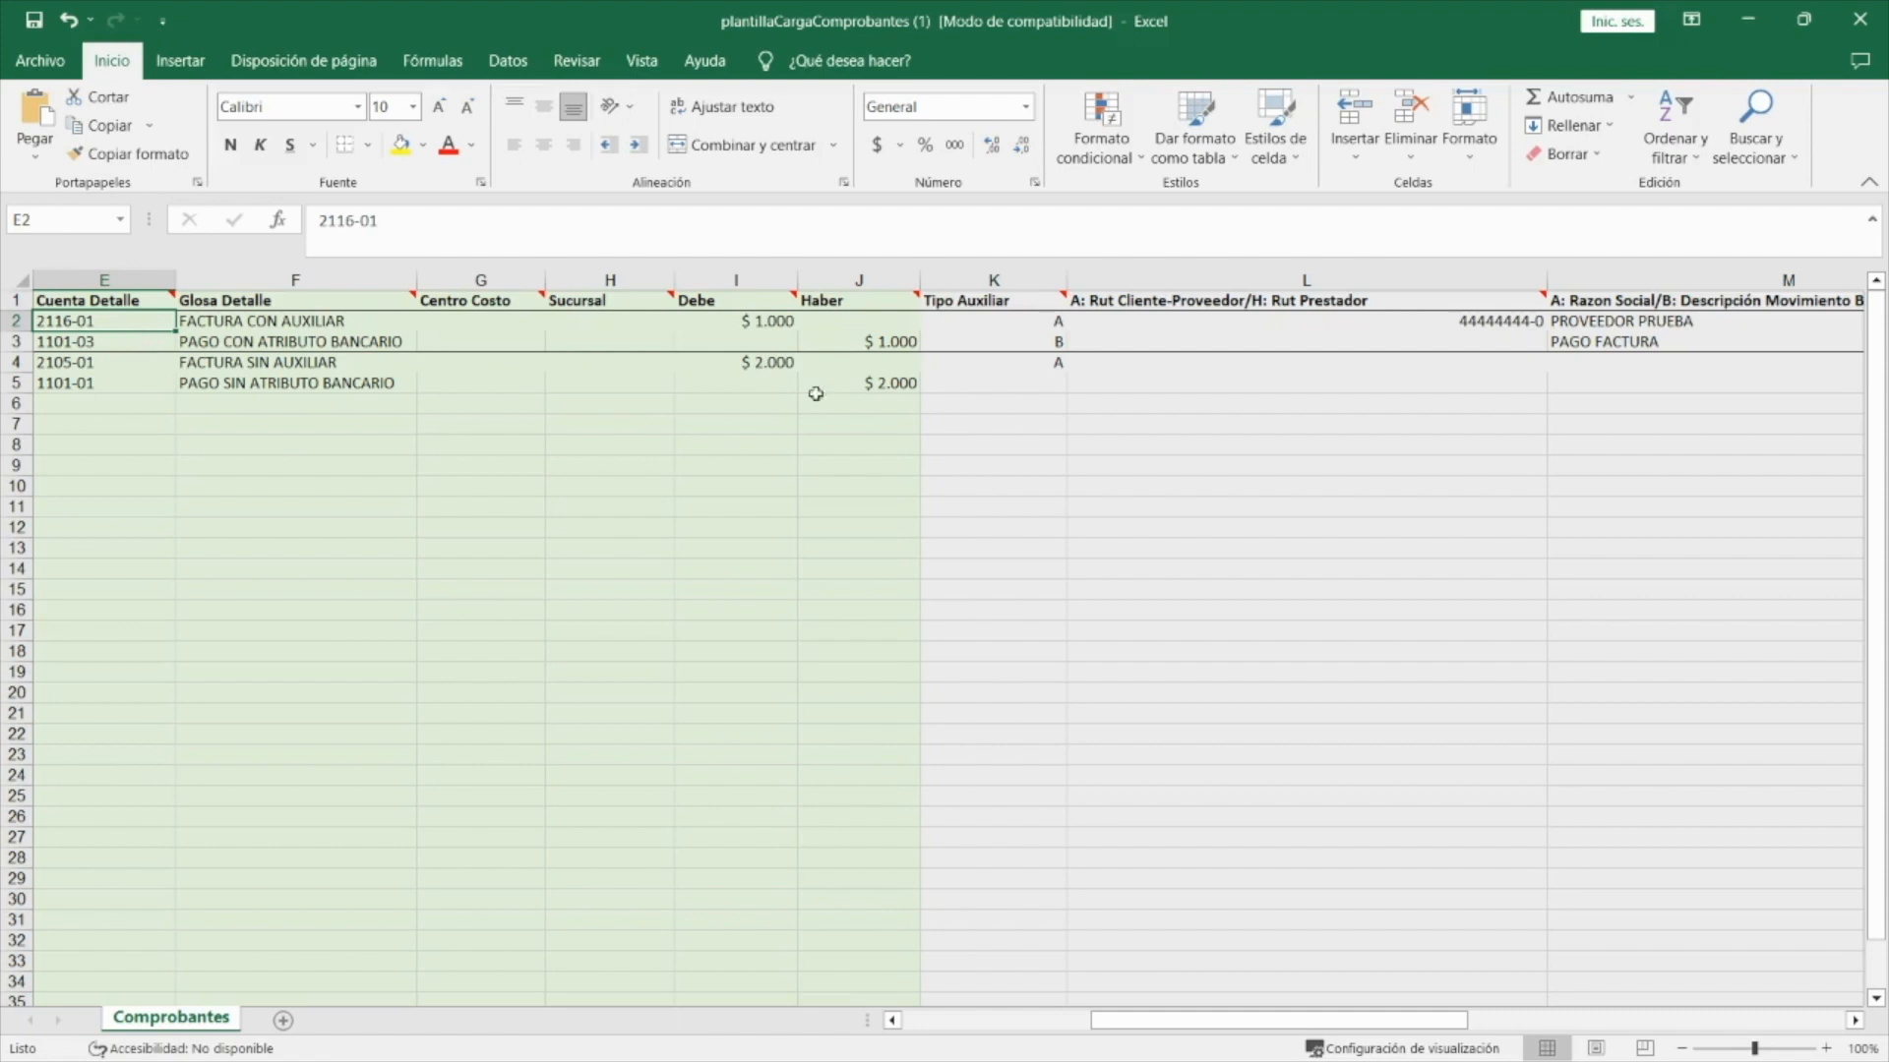
click(989, 337)
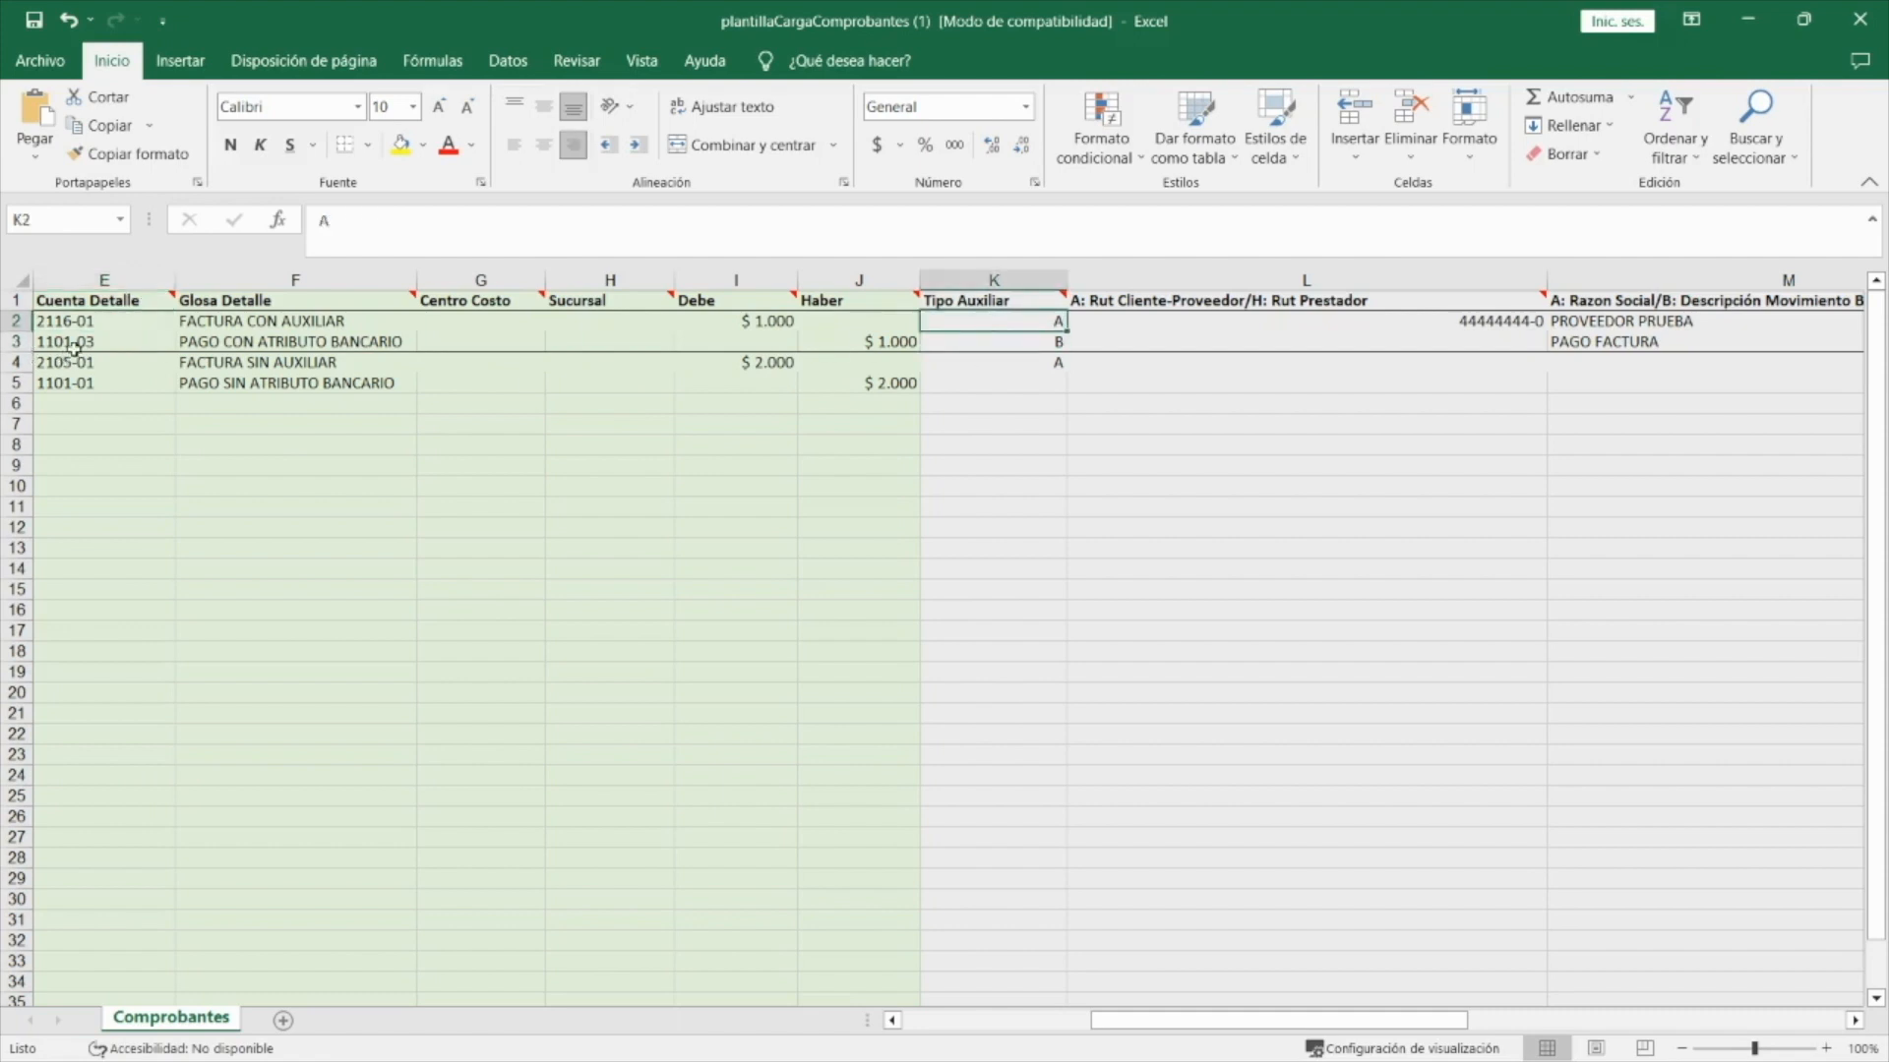
click(112, 342)
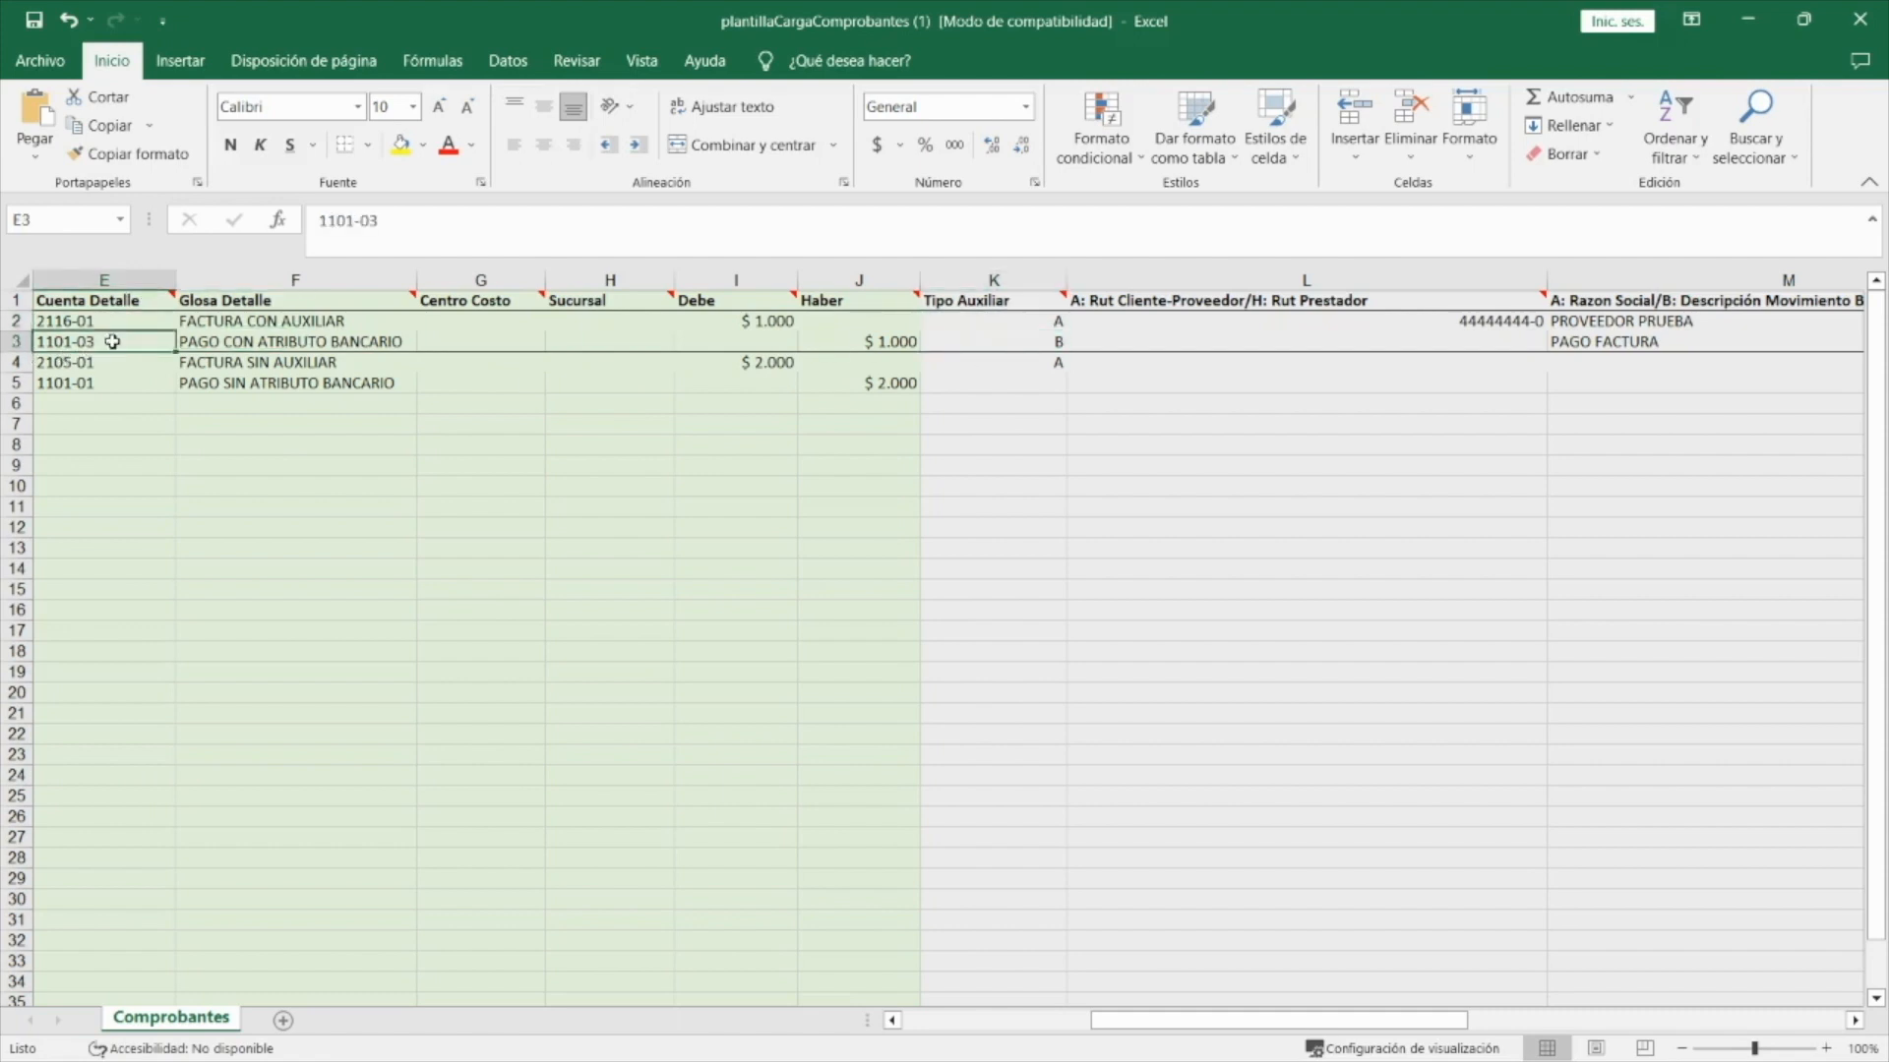
click(976, 341)
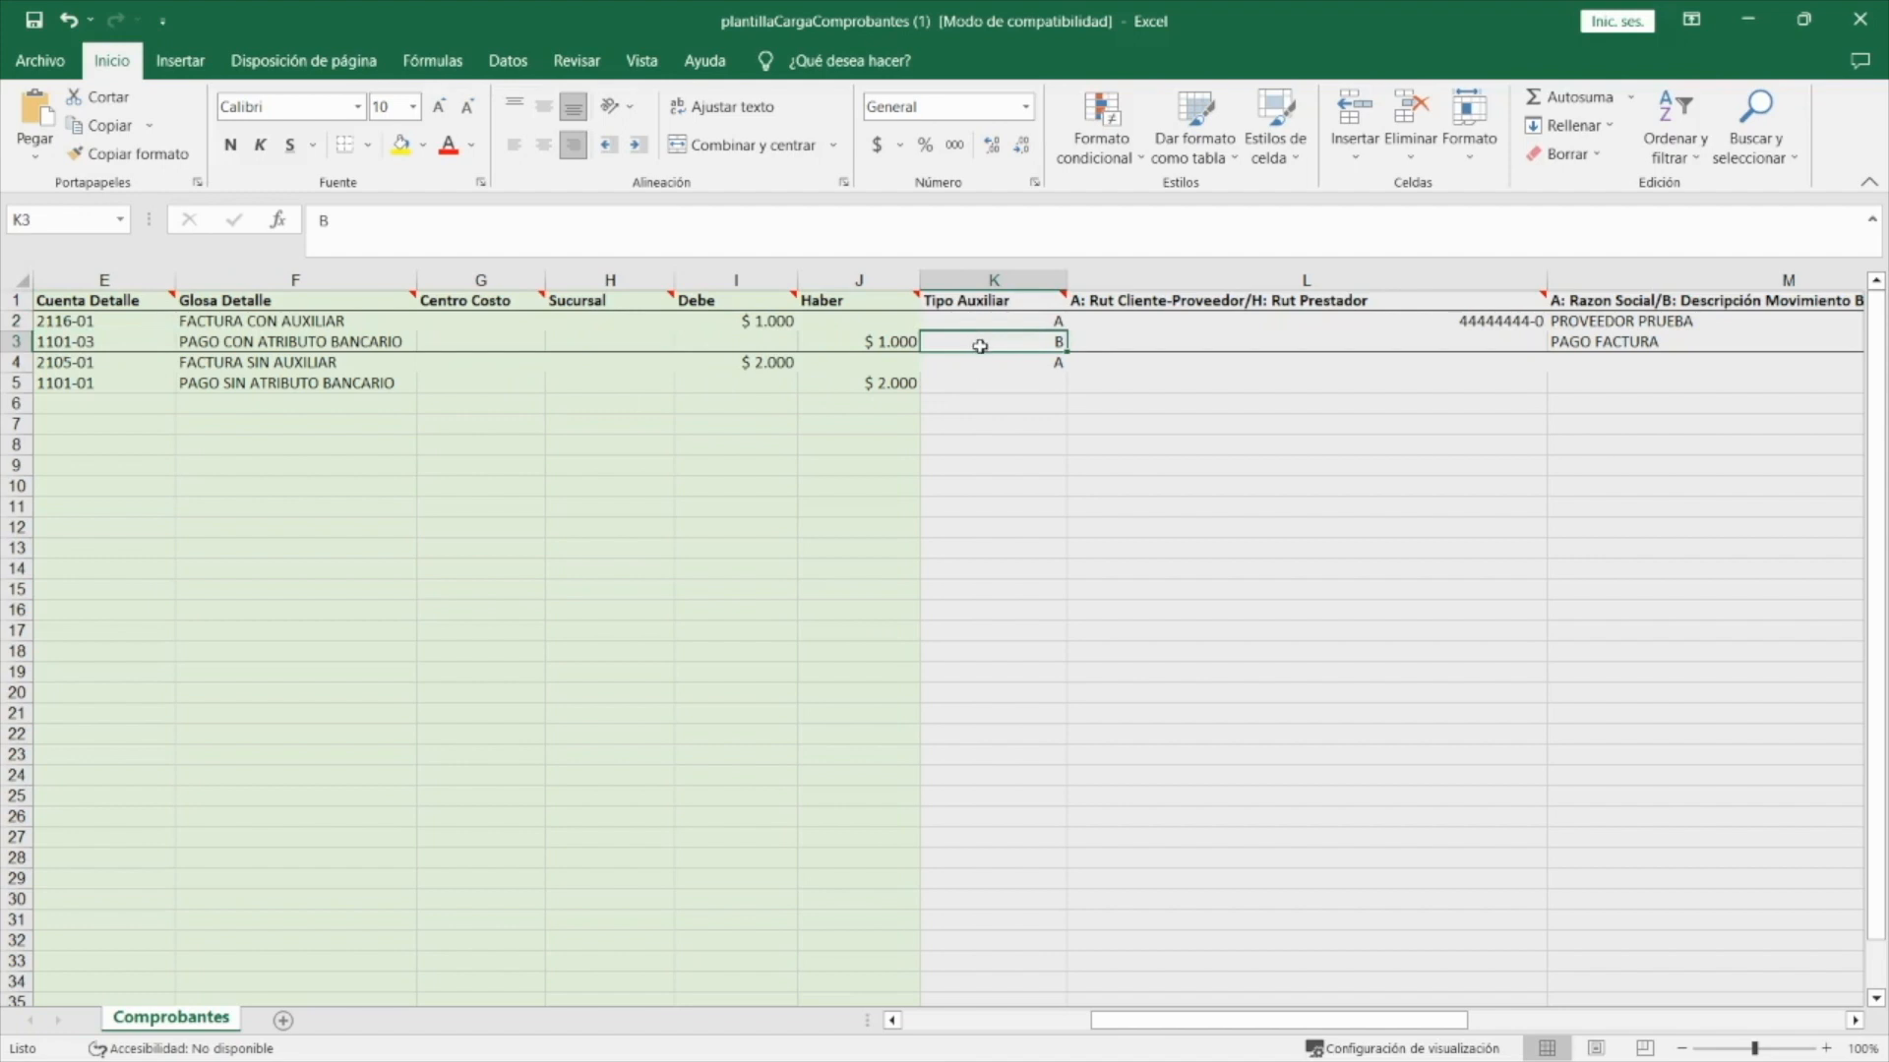
drag(996, 325, 997, 335)
click(972, 339)
- Check account 2105-01 in the Nubox chart of accounts and clear its Tipo Auxiliar code in row 4 of the Excel template
click(114, 362)
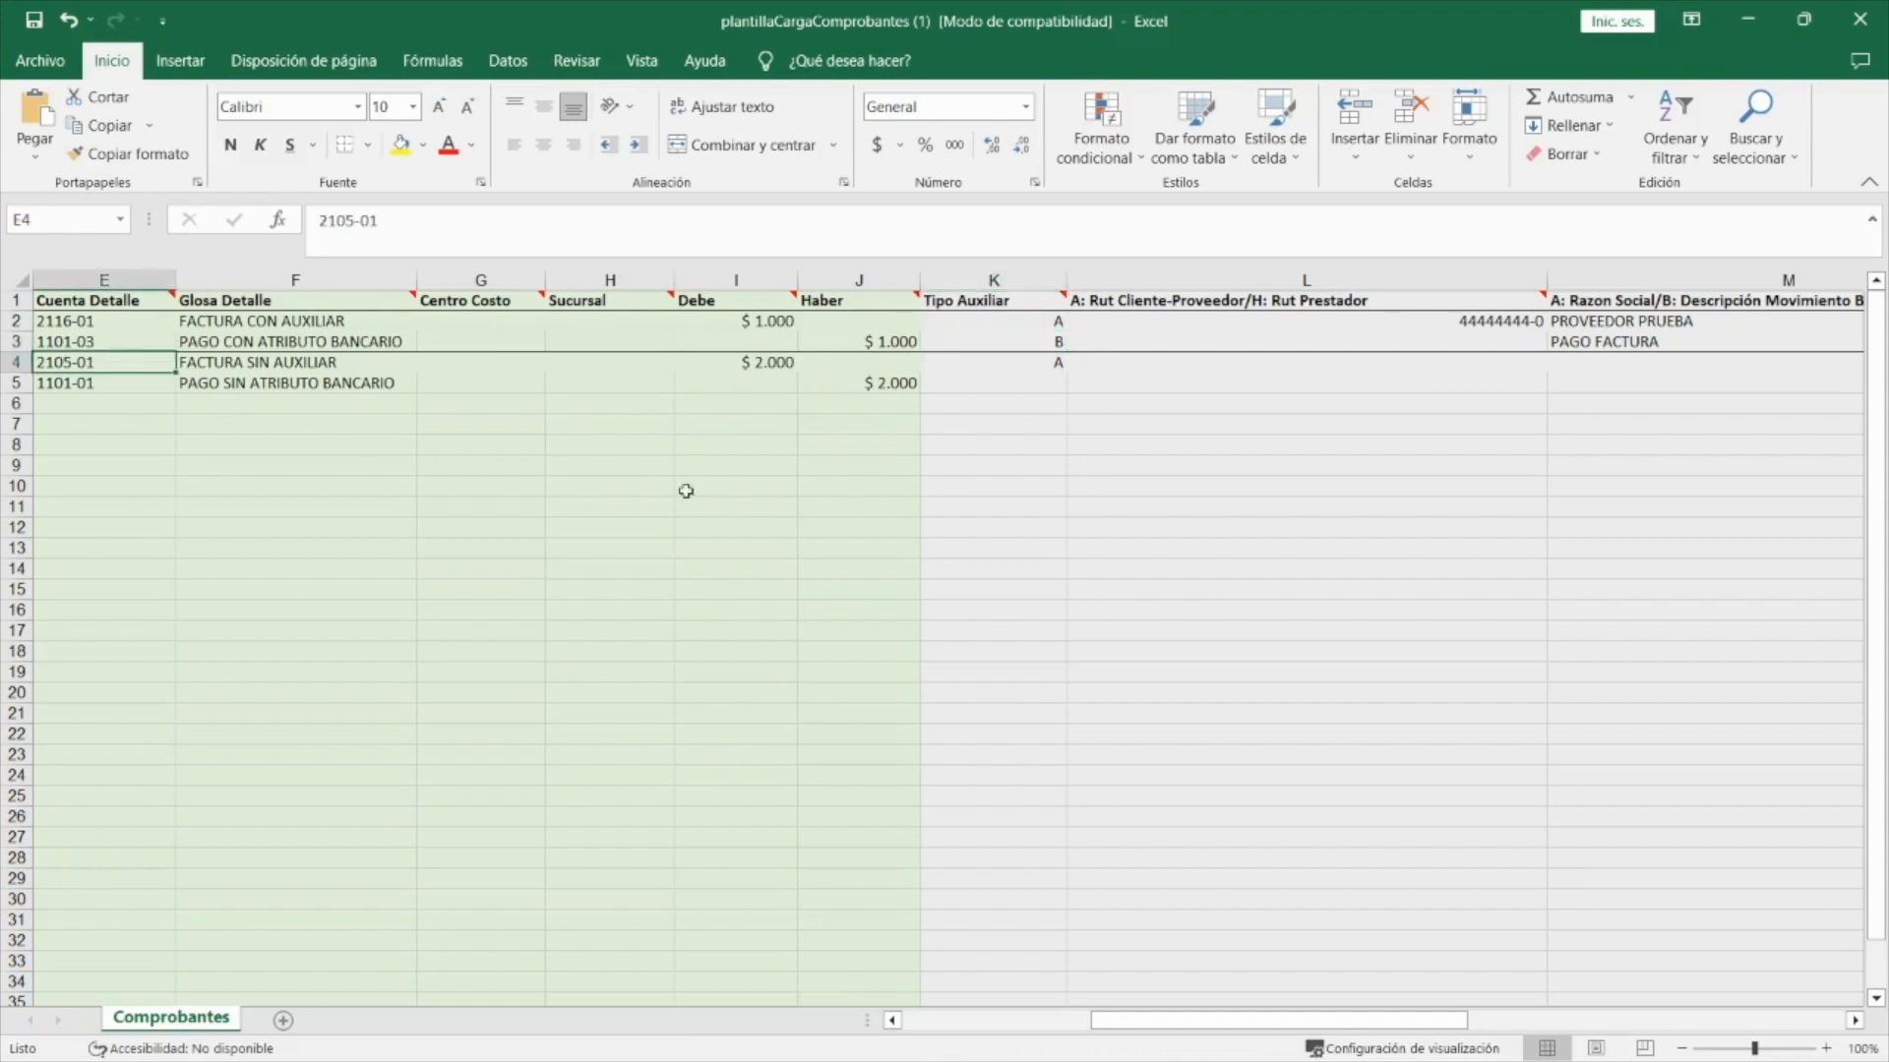
click(1738, 25)
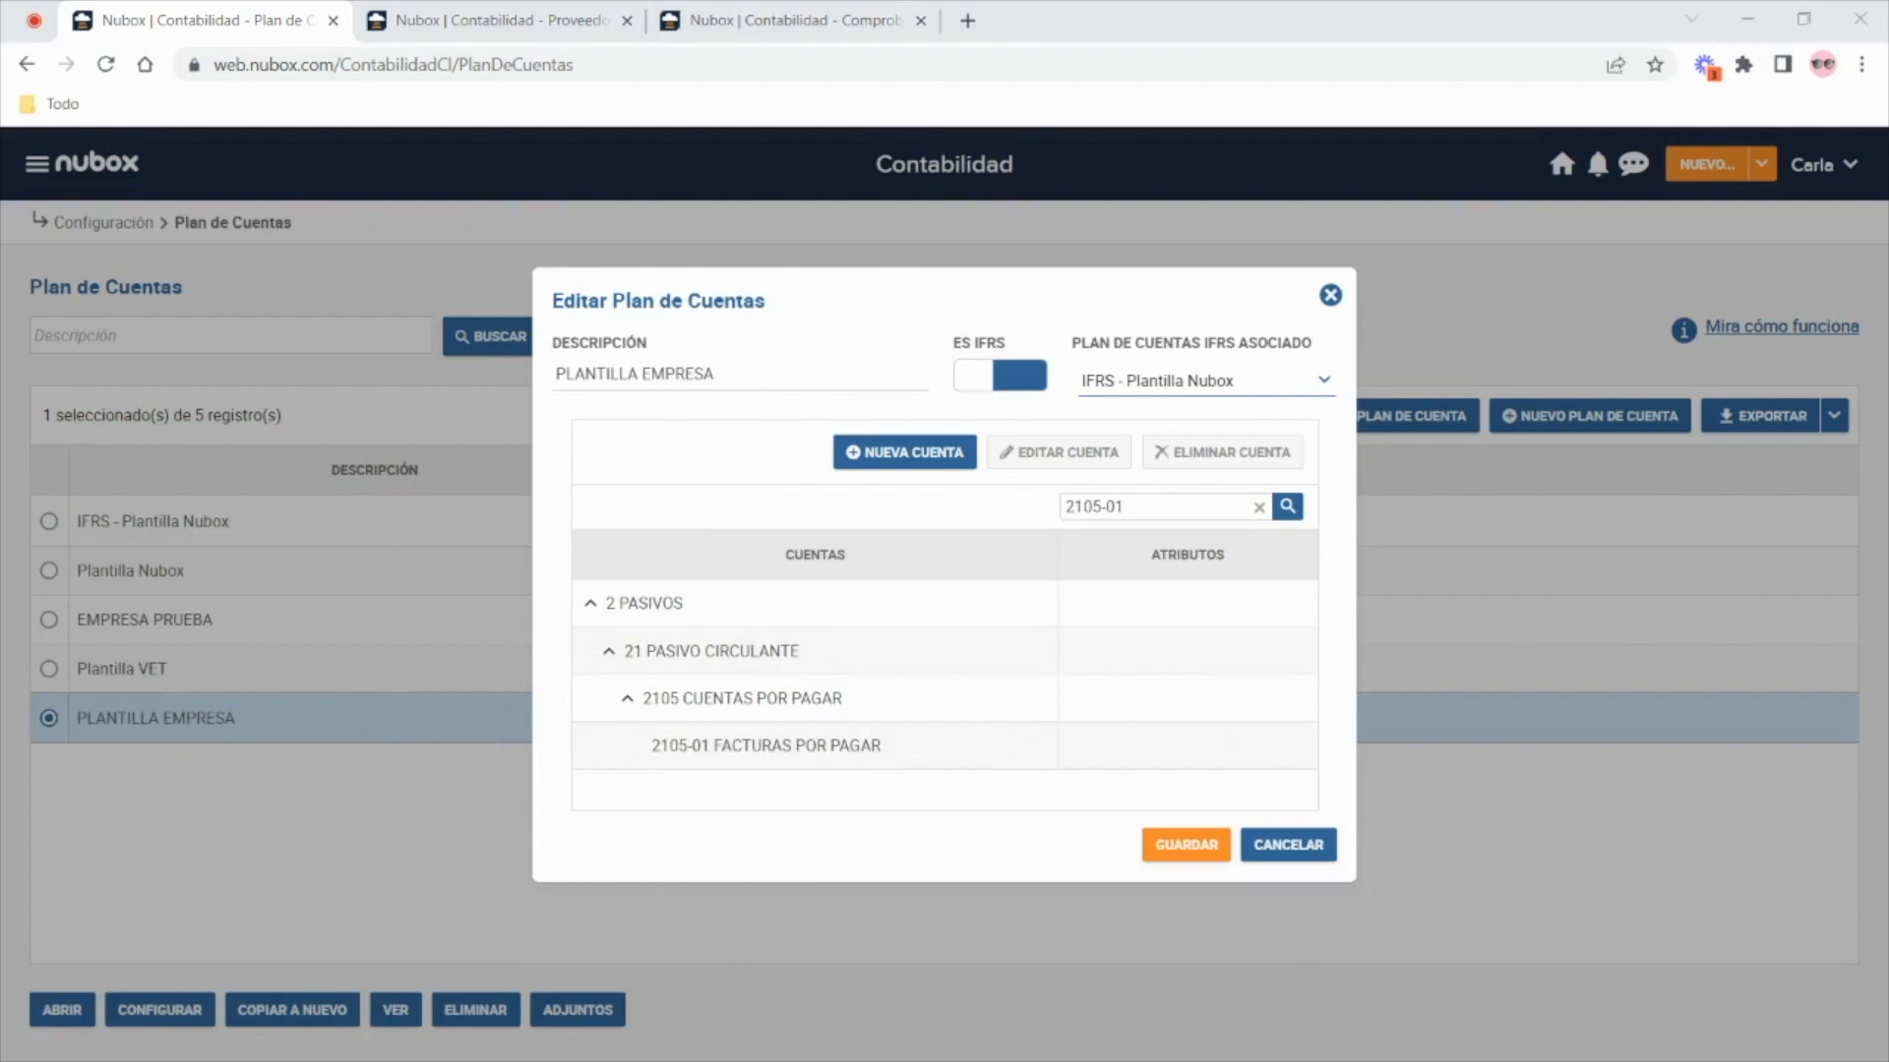
key(alt+Tab)
click(1062, 364)
click(1147, 391)
- Look up PROVEEDOR PRUEBA in the Nubox supplier list and correct its RUT in cell L2 of the Excel template to match
scroll(1147, 393, right, 3)
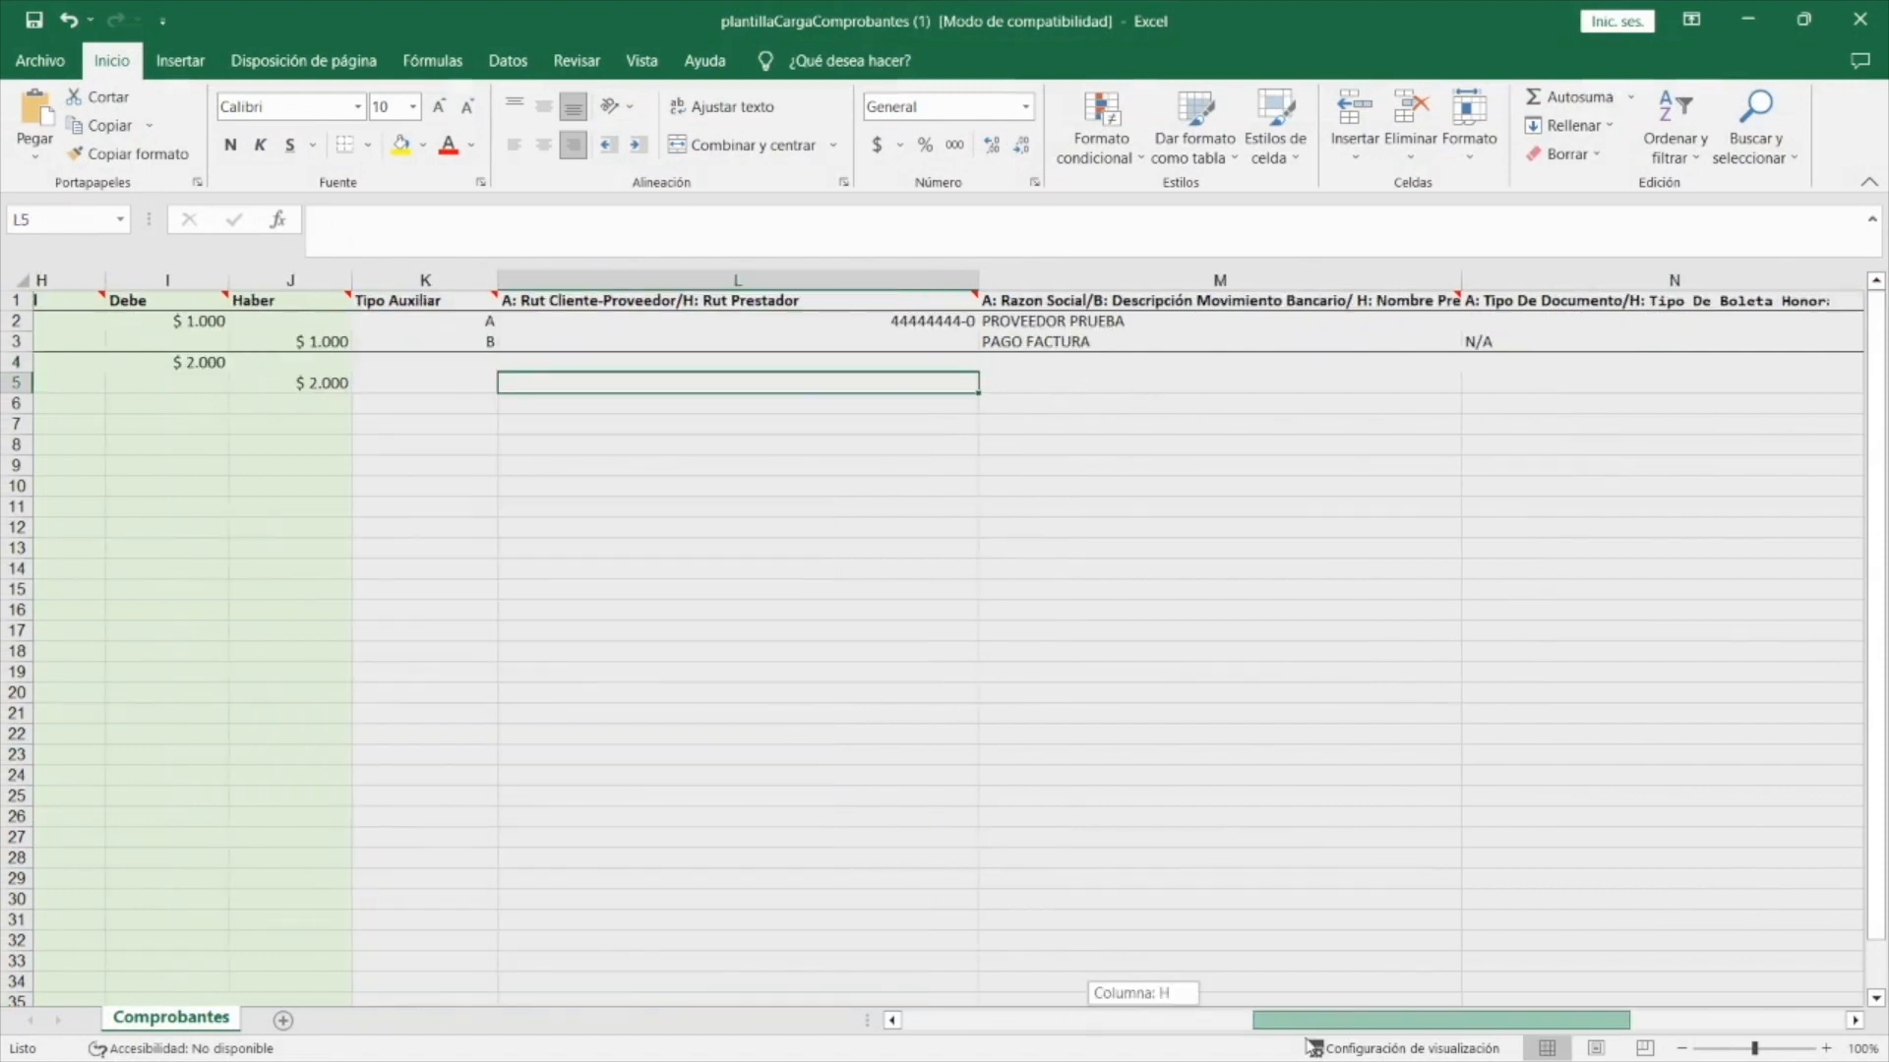
click(924, 321)
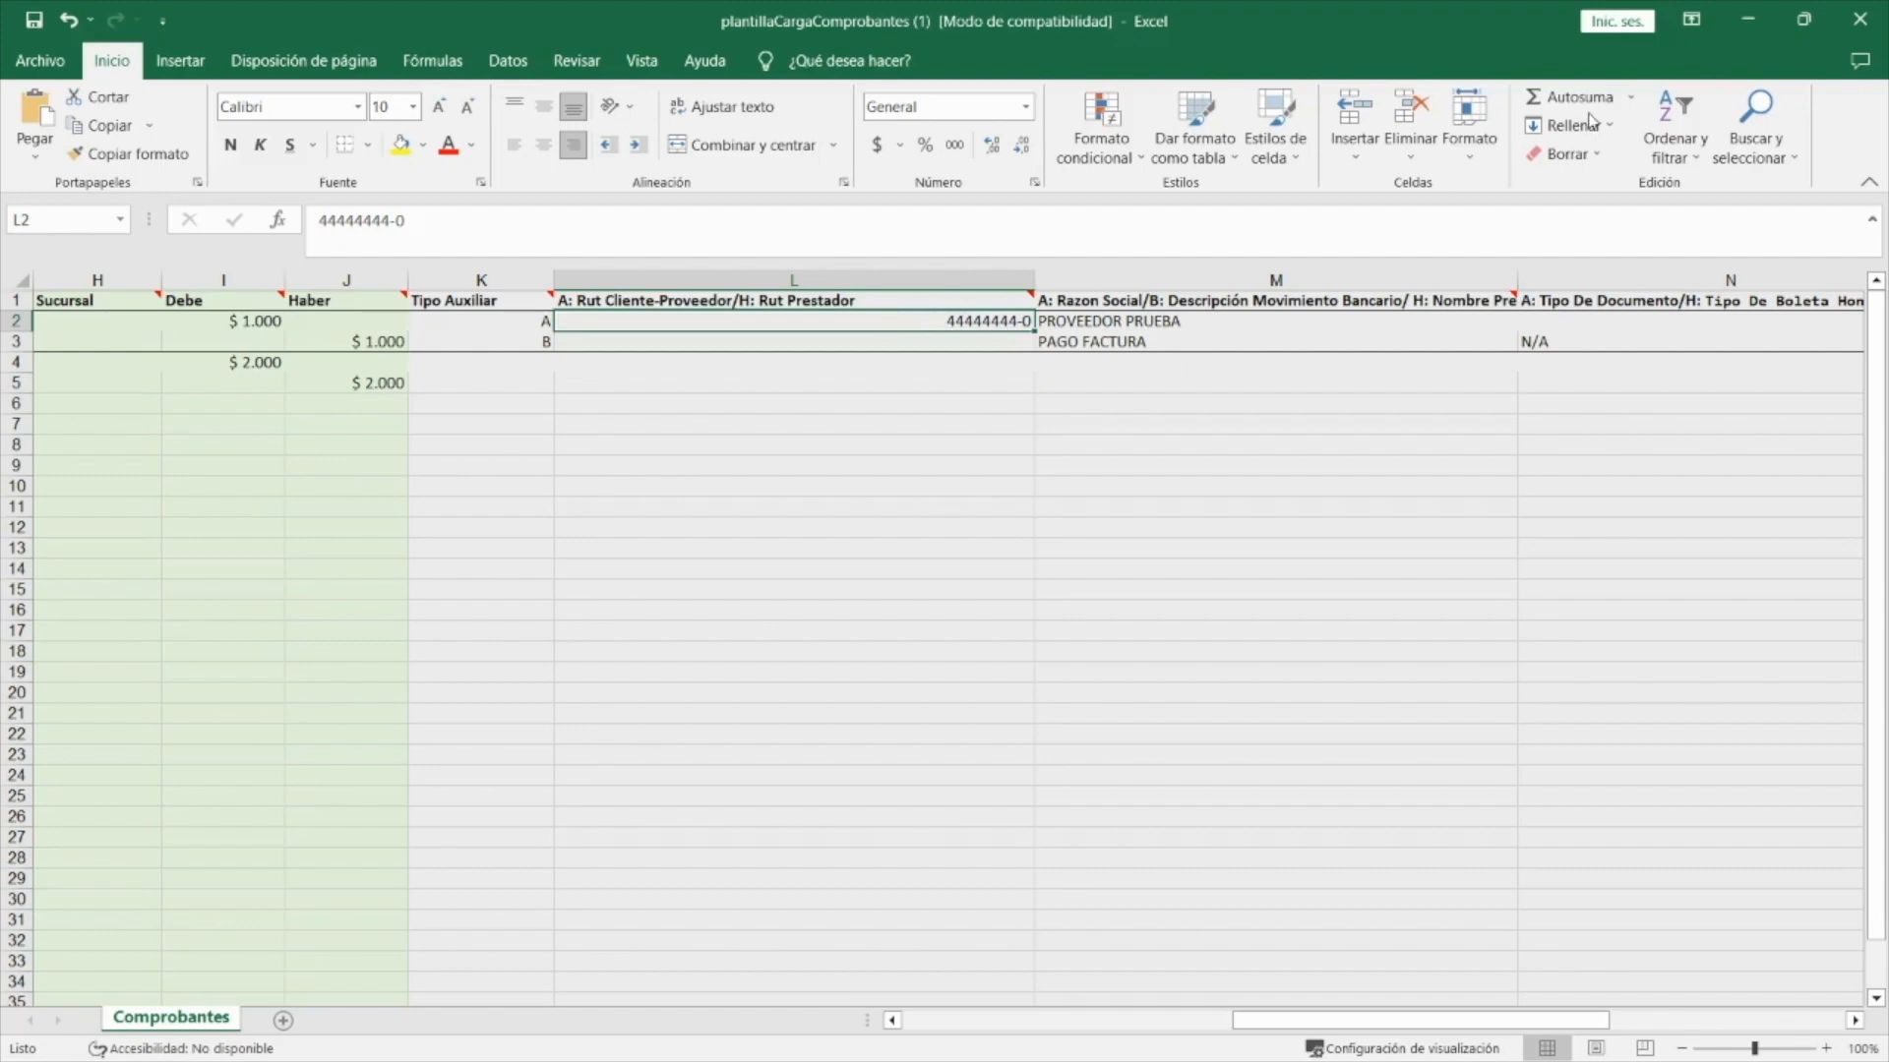
click(1749, 24)
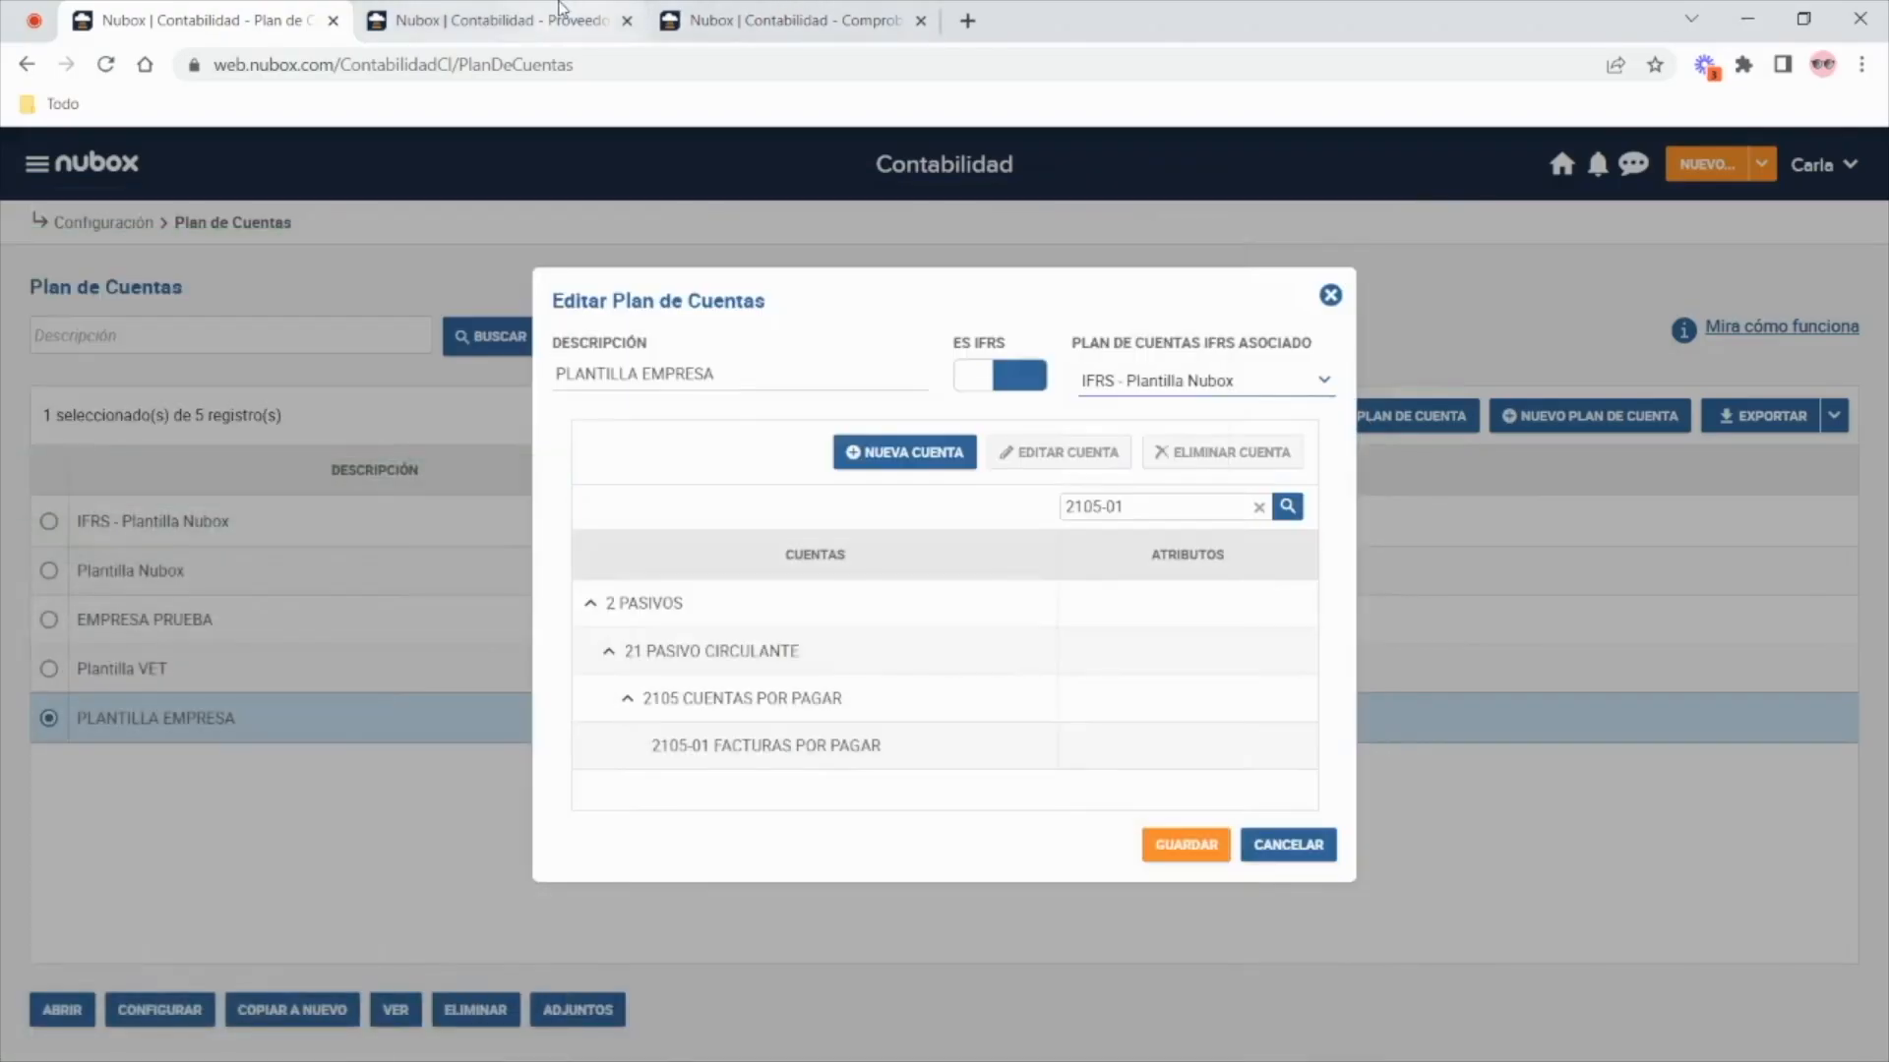
click(560, 18)
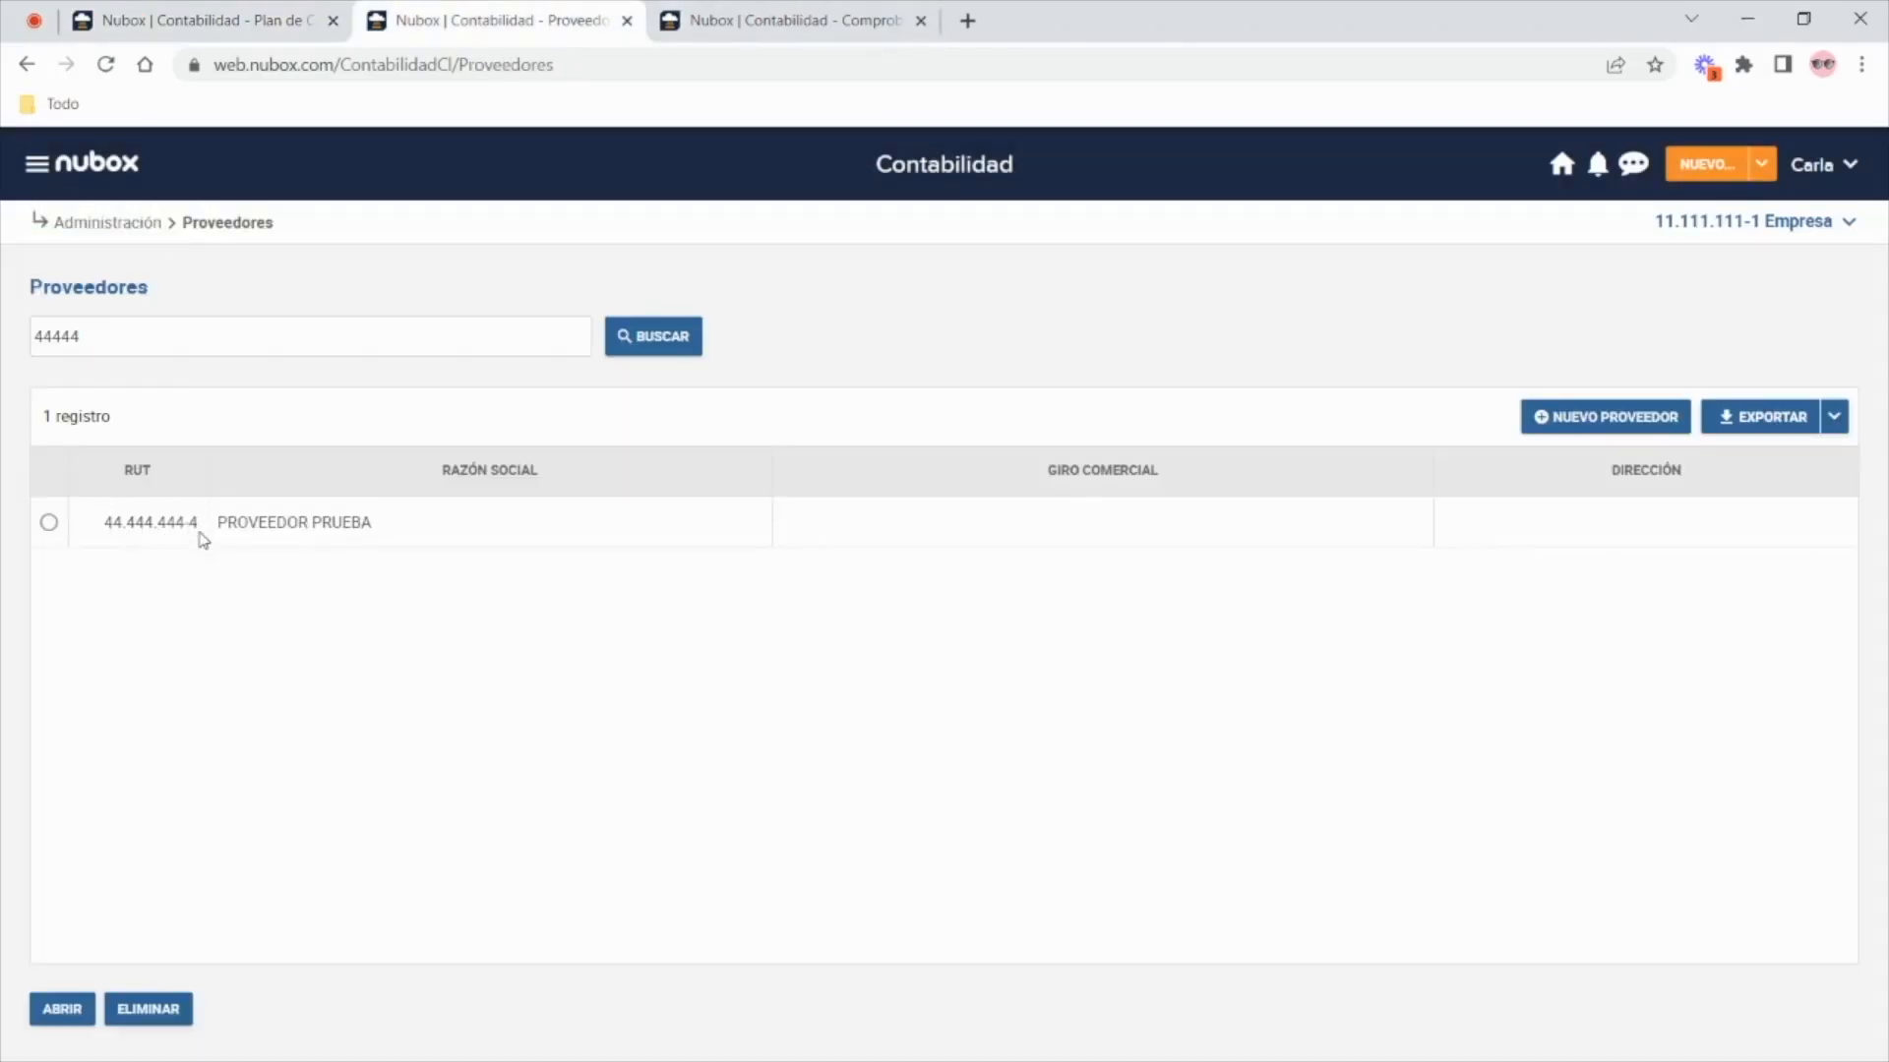
key(alt+Tab)
click(697, 217)
key(BackSpace)
text(44444444-4)
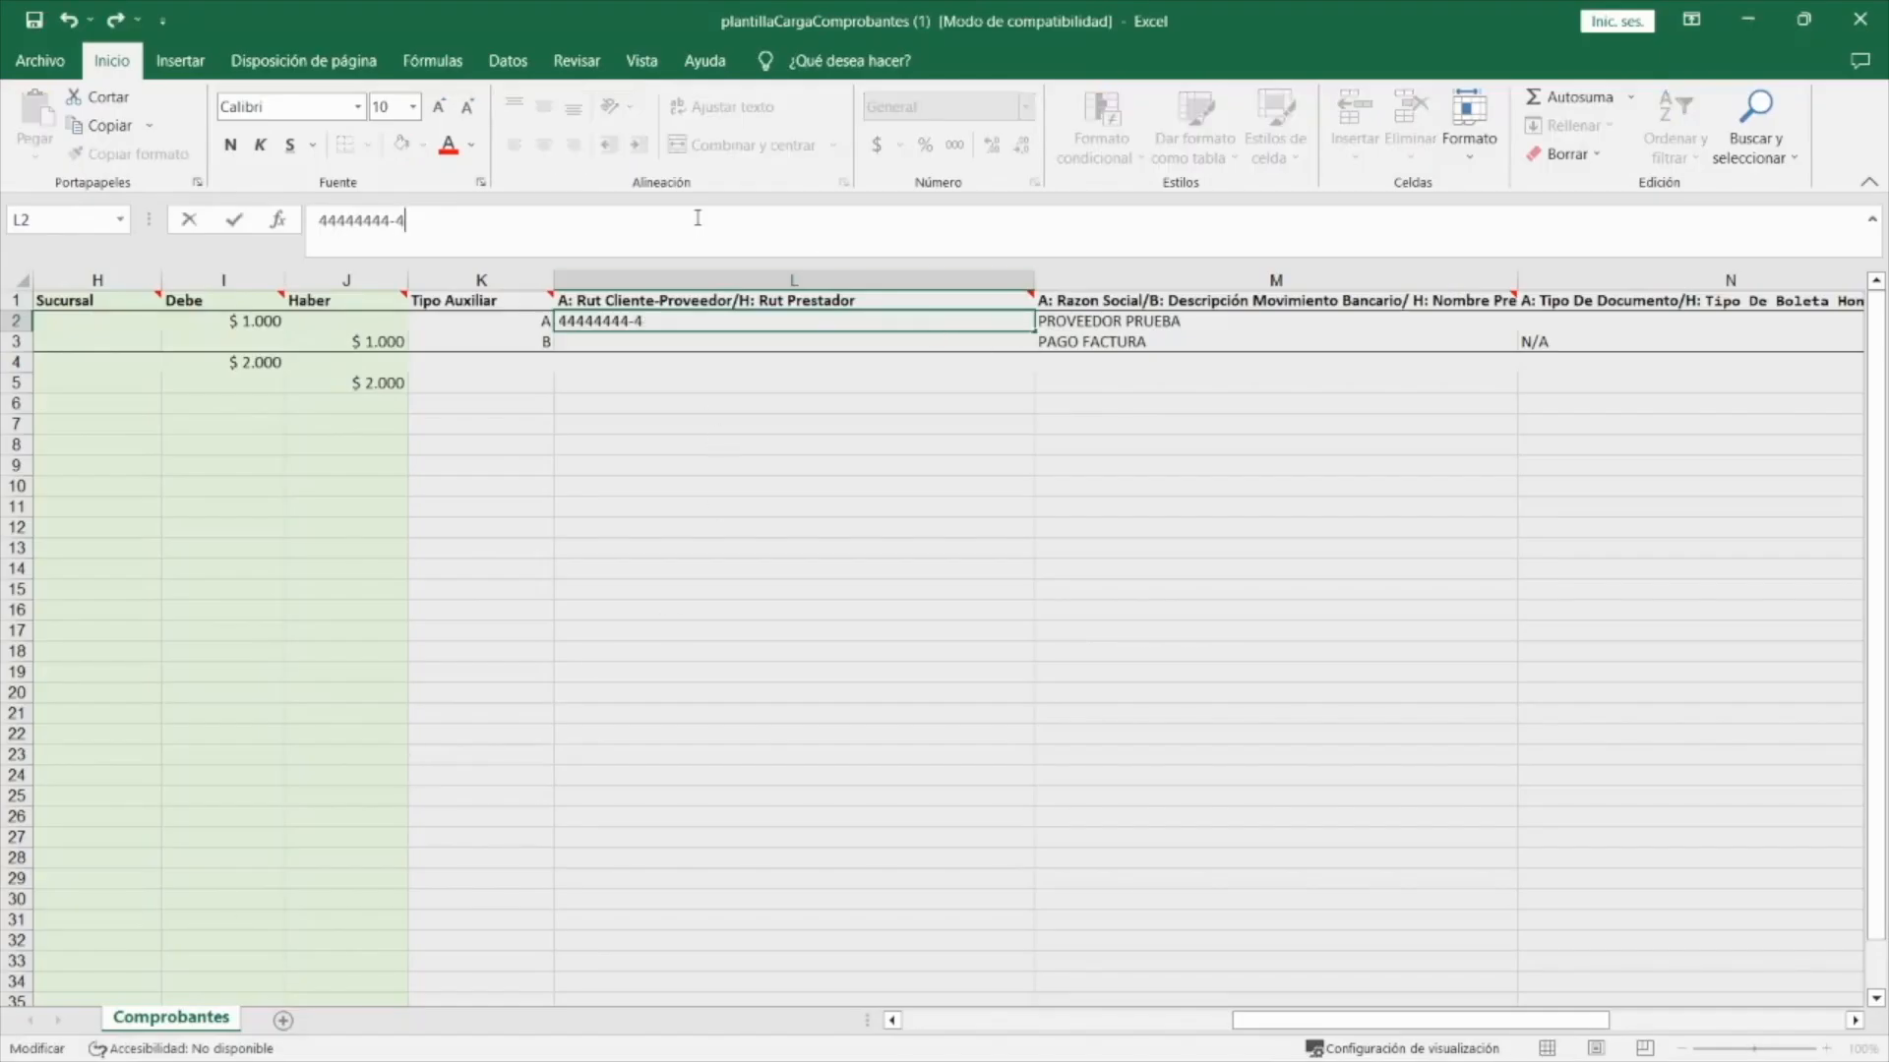
click(849, 380)
- Examine how rows 2 and 3 fill the auxiliary columns for RUT, Razón Social or description, document type and folio
click(845, 342)
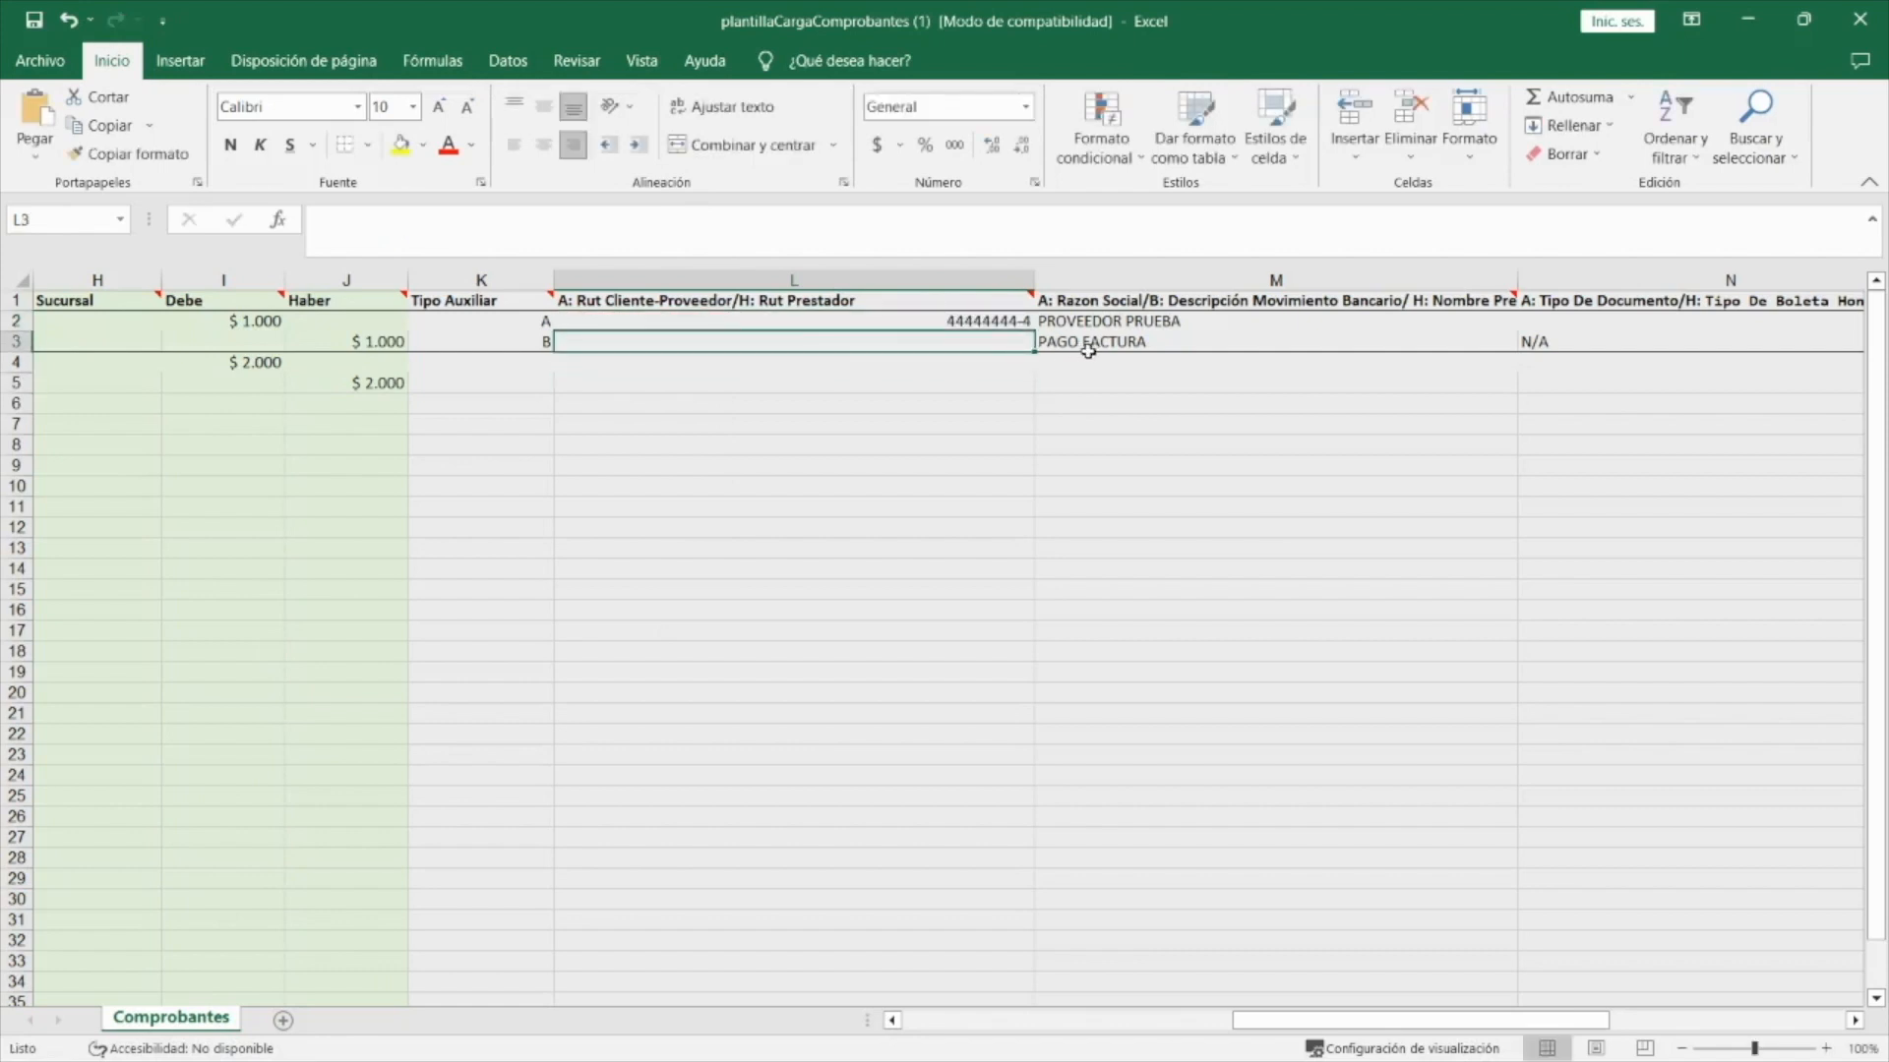
click(1124, 325)
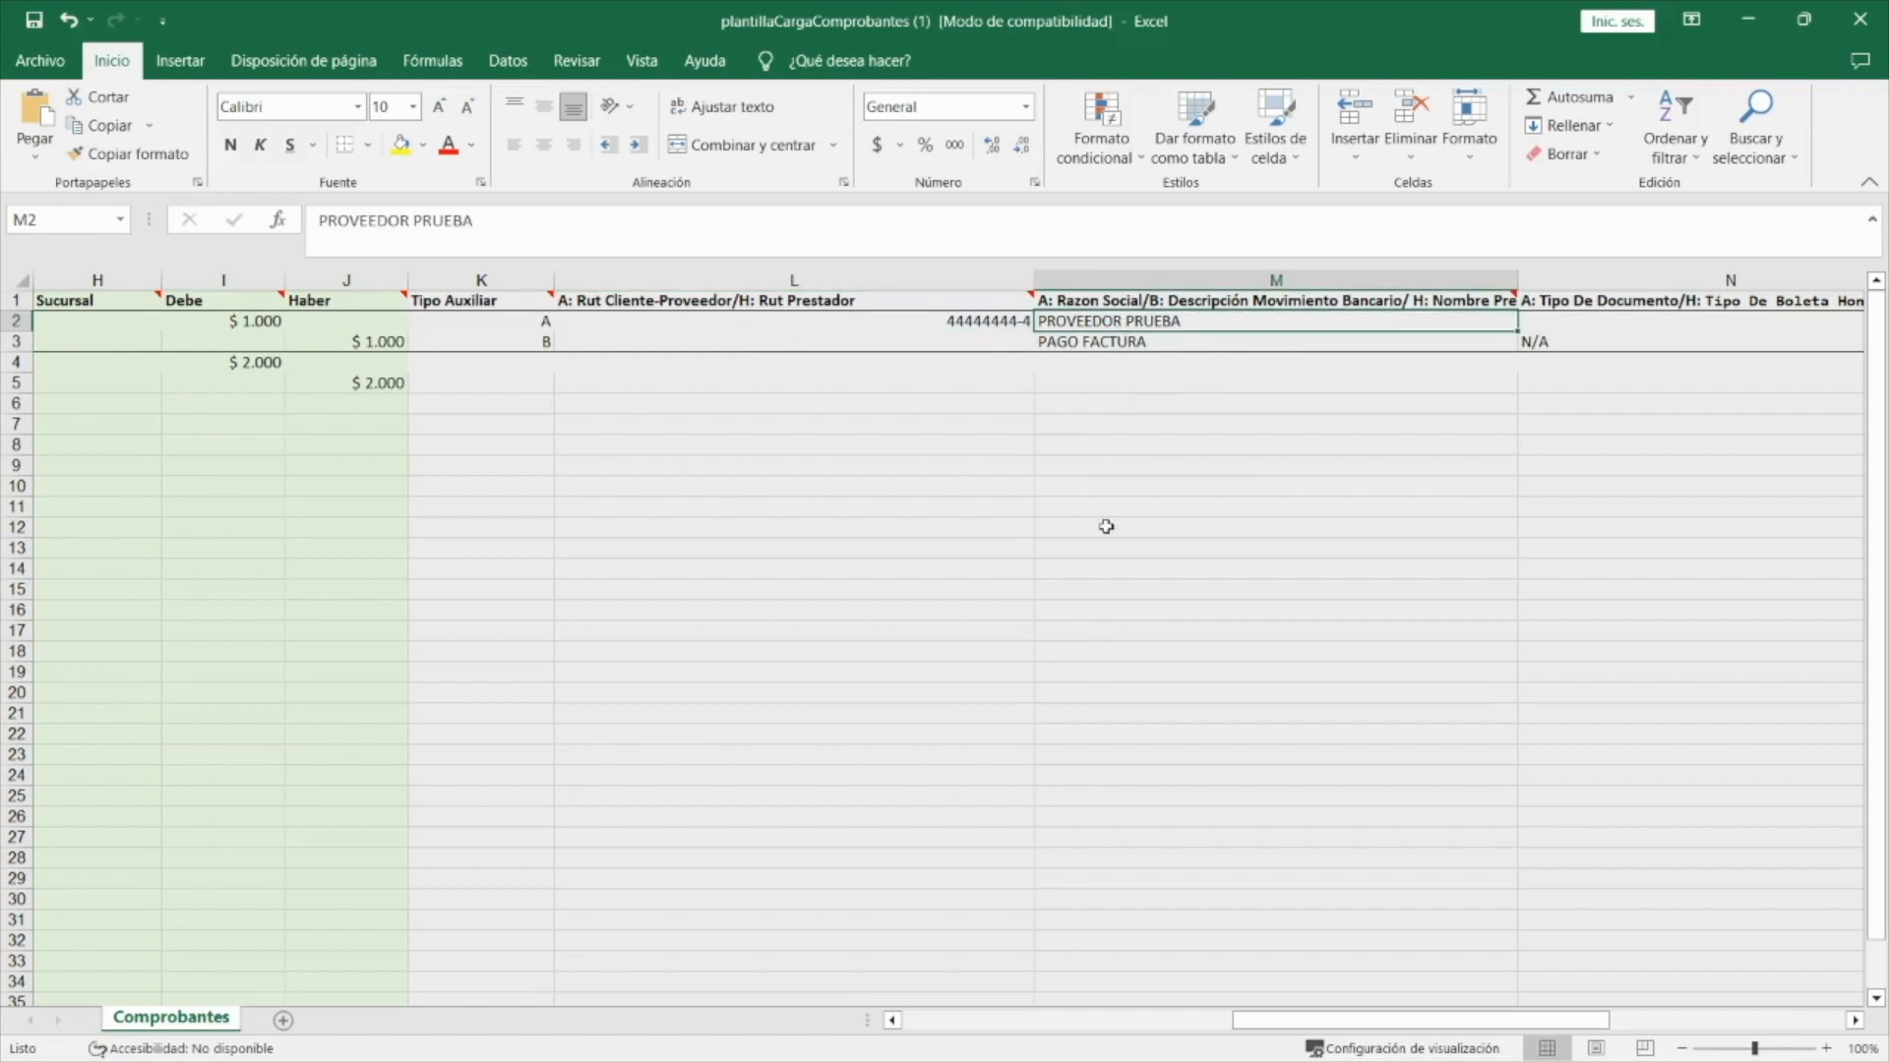
click(1114, 342)
drag(1301, 1023, 1525, 1024)
click(402, 282)
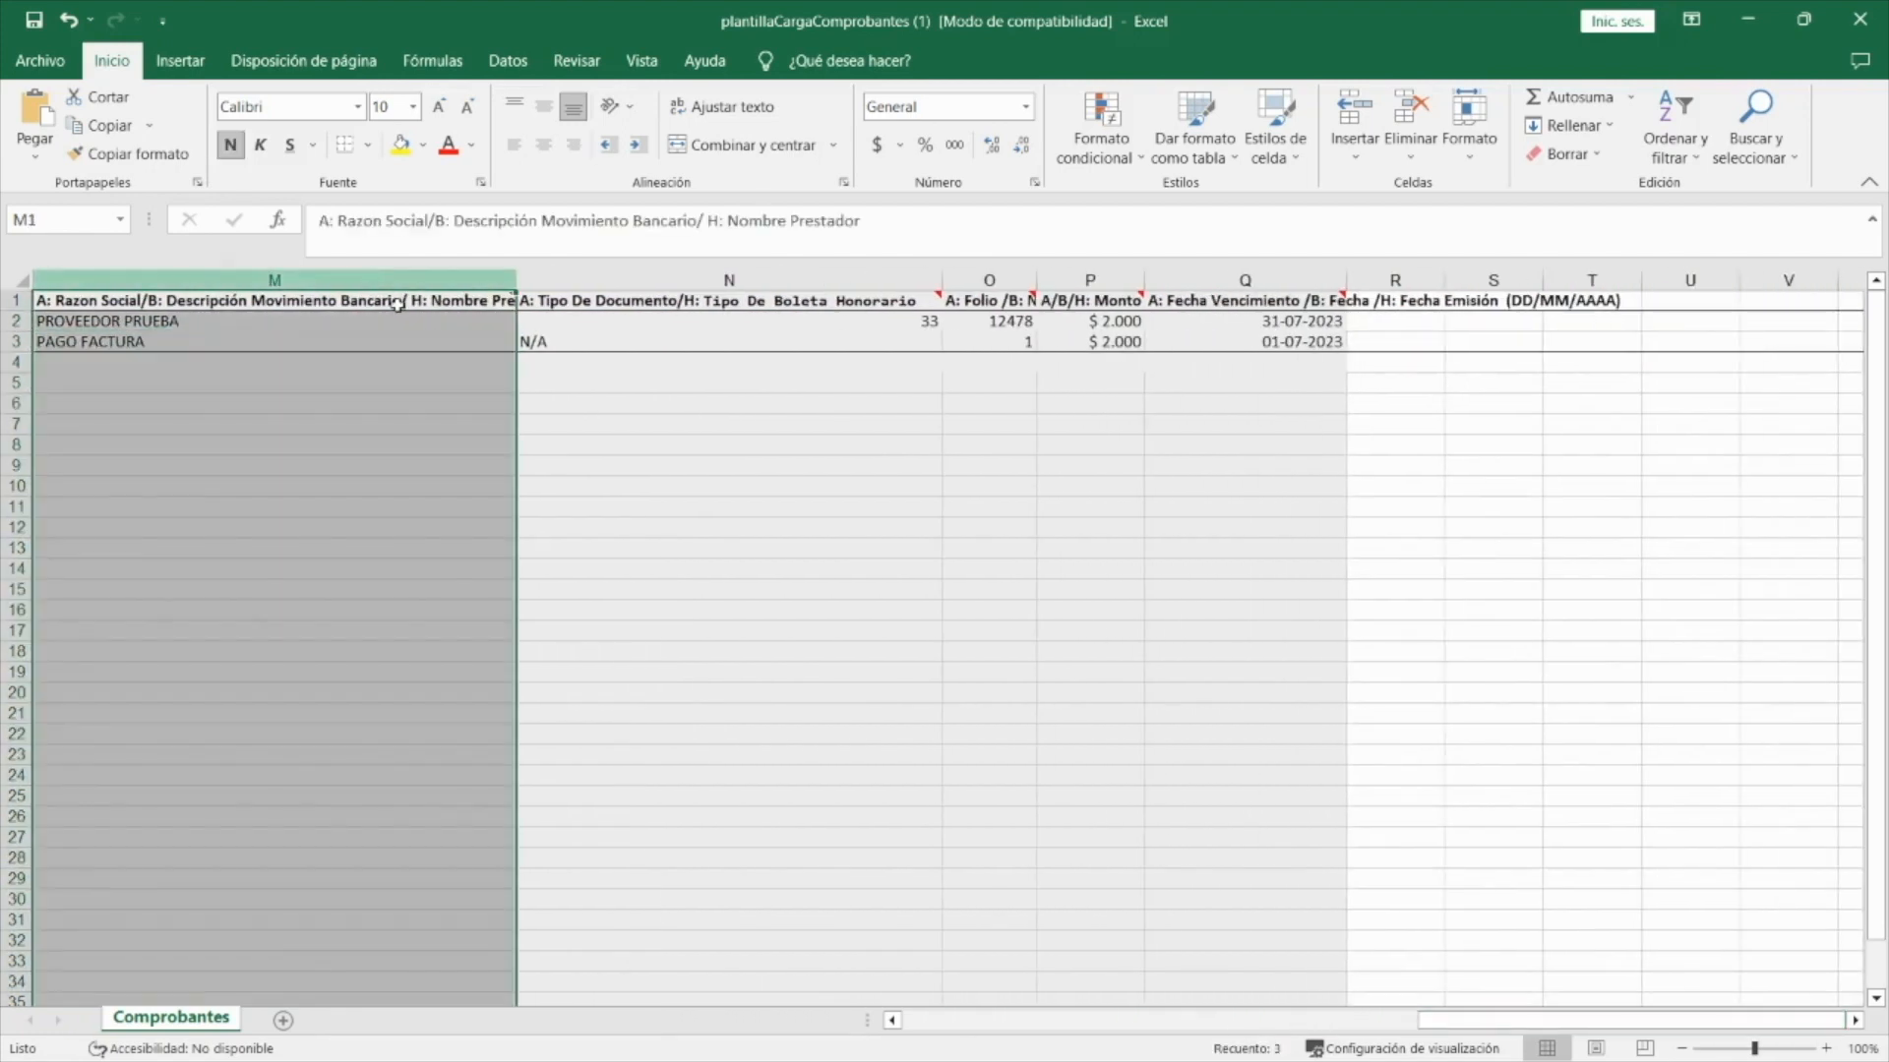
click(787, 274)
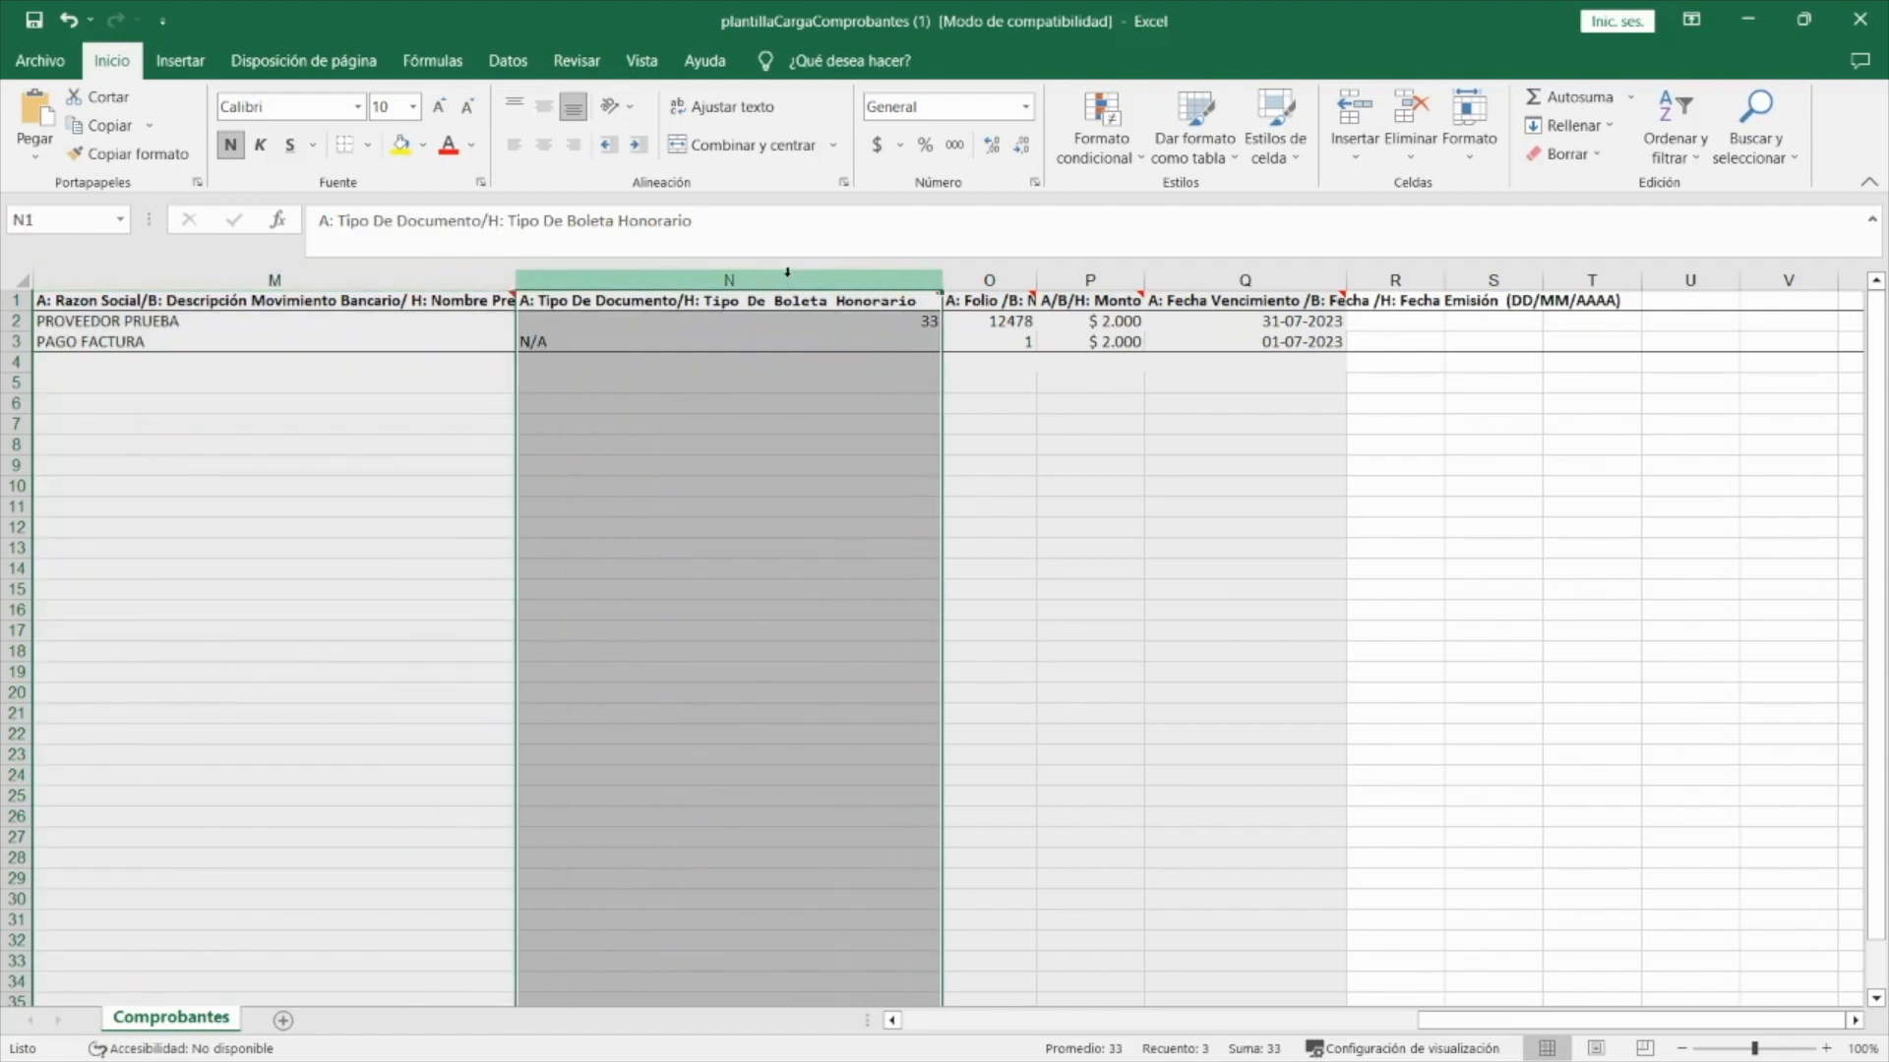
click(867, 316)
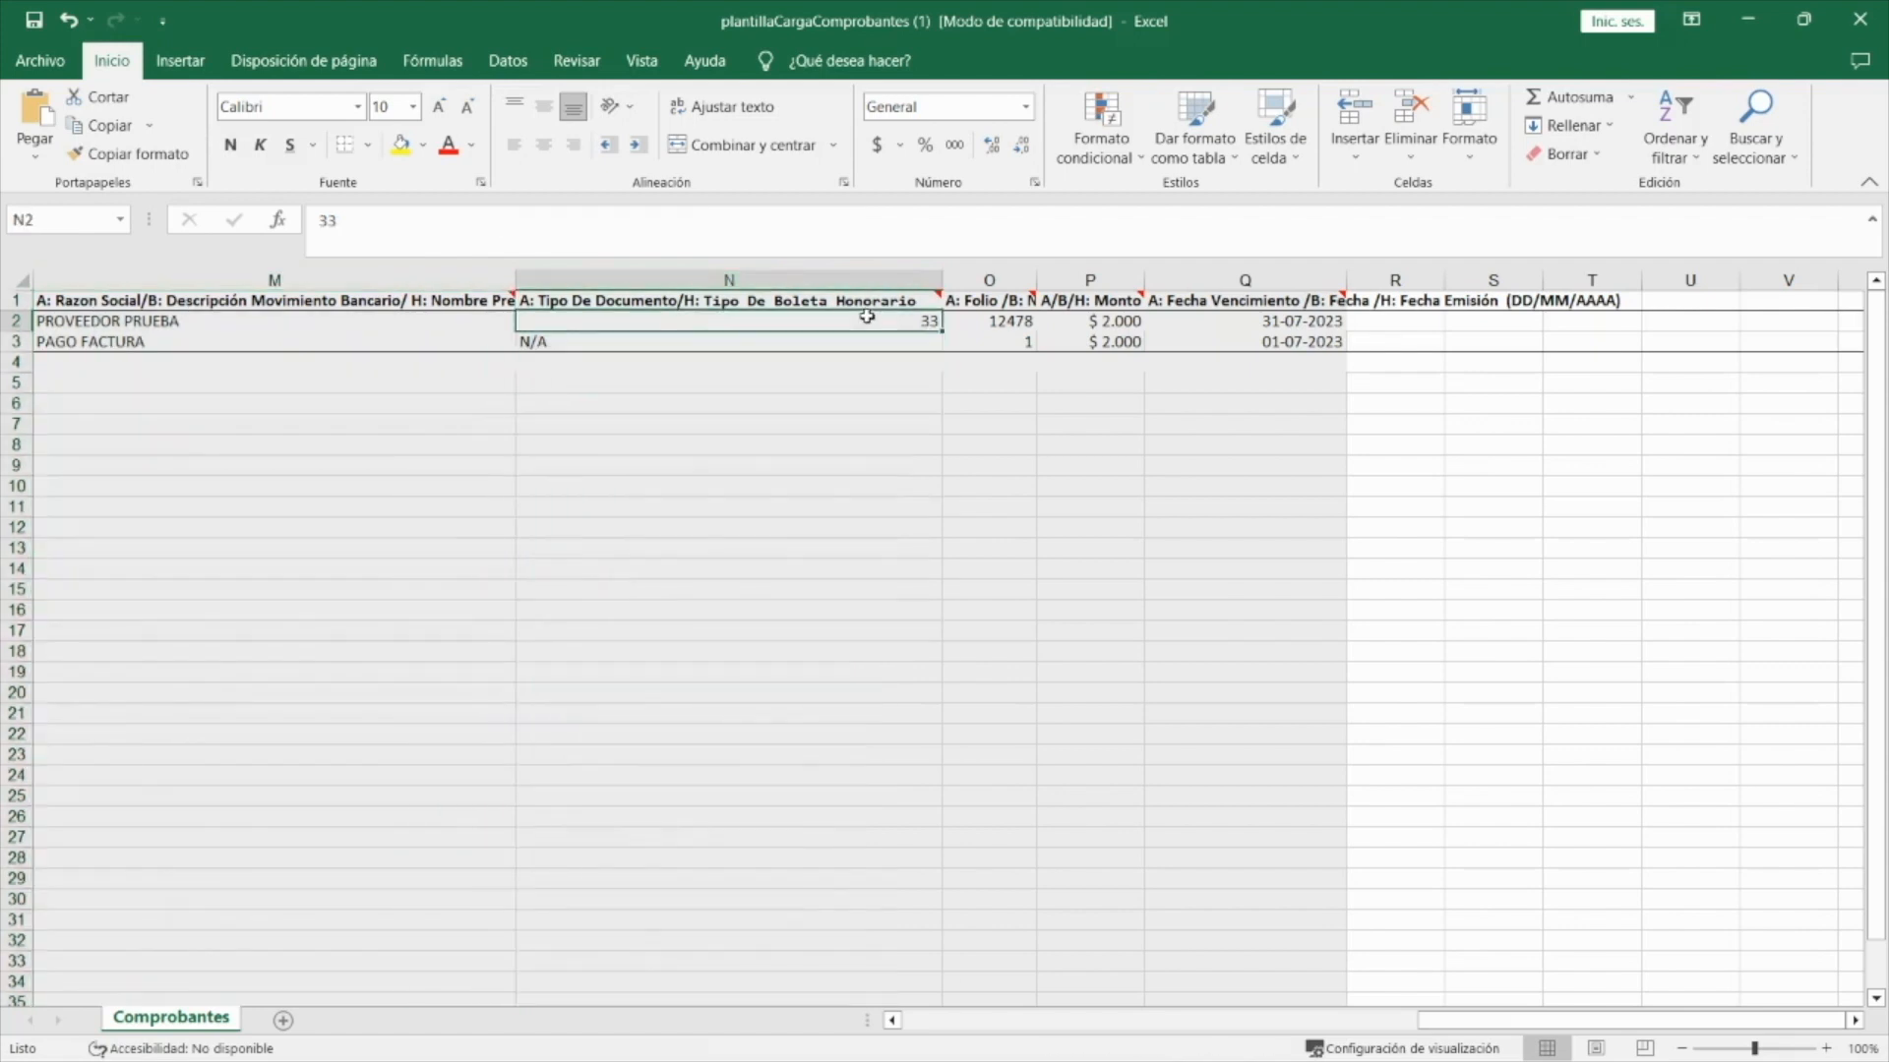
click(715, 340)
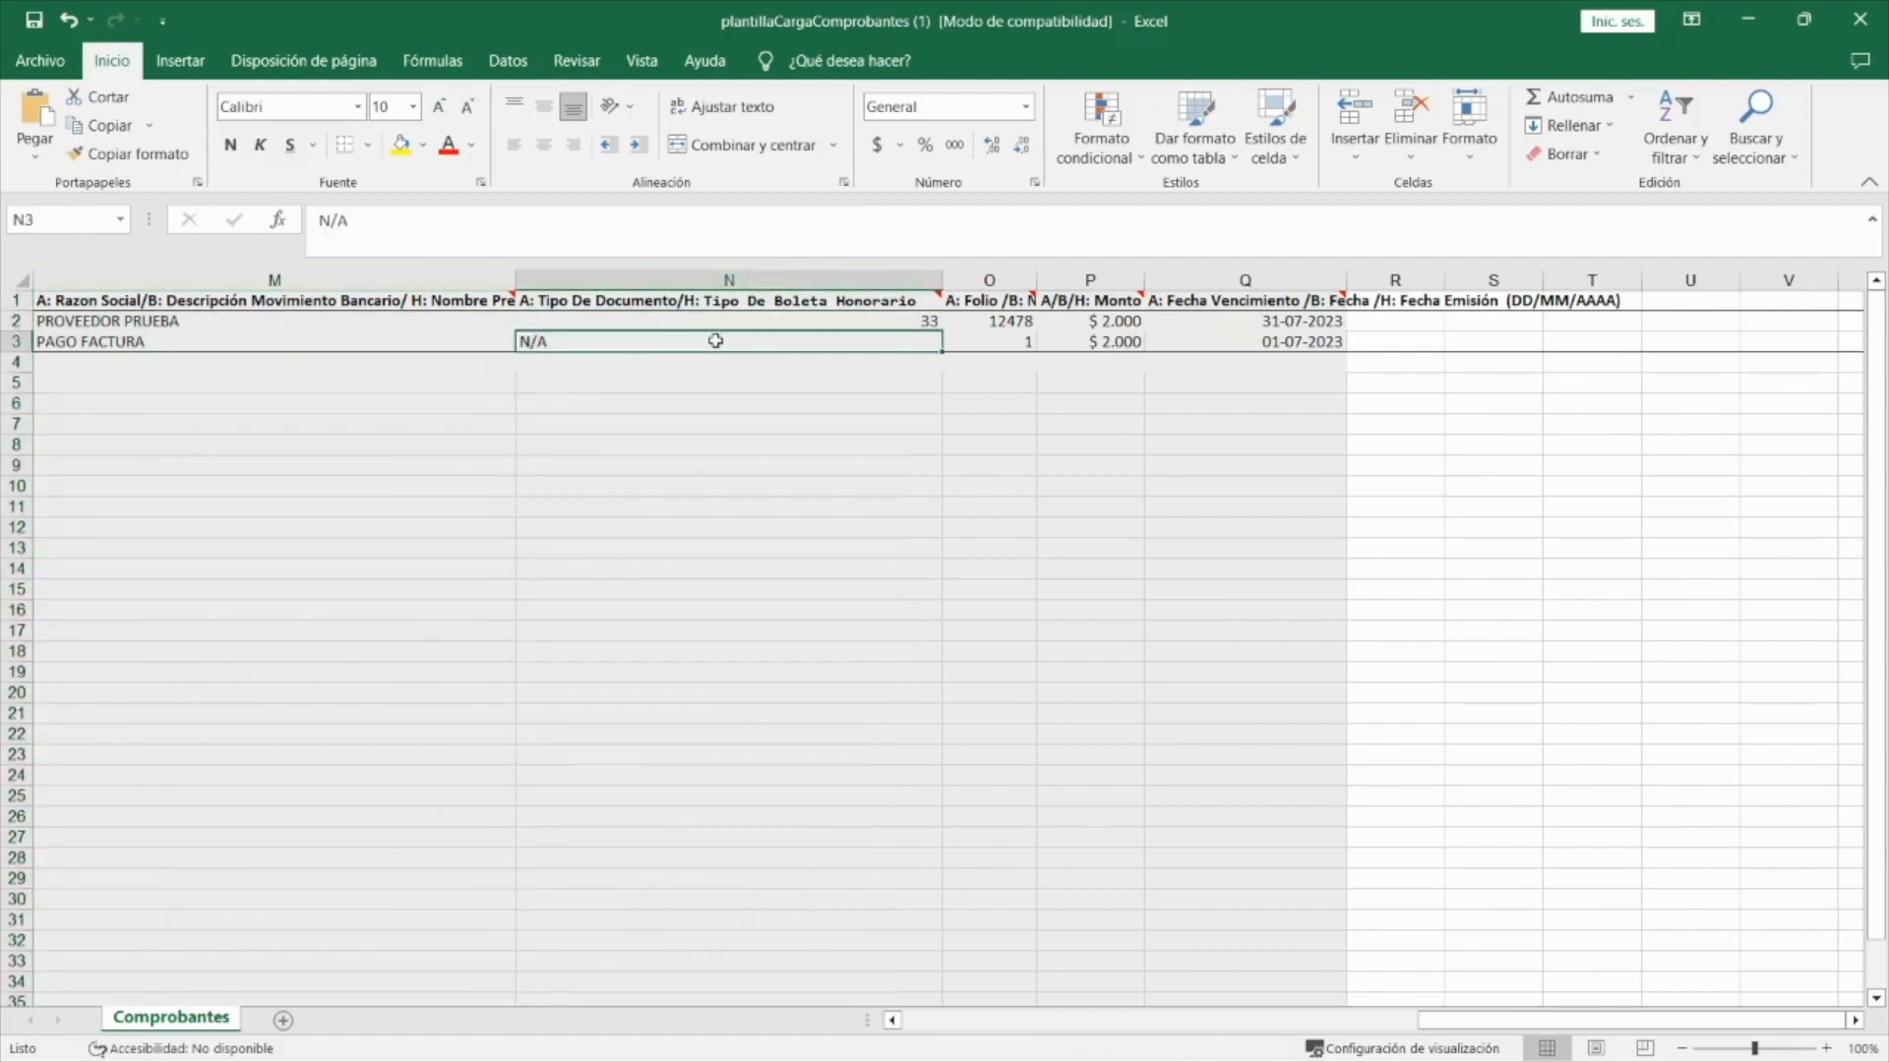
click(1009, 280)
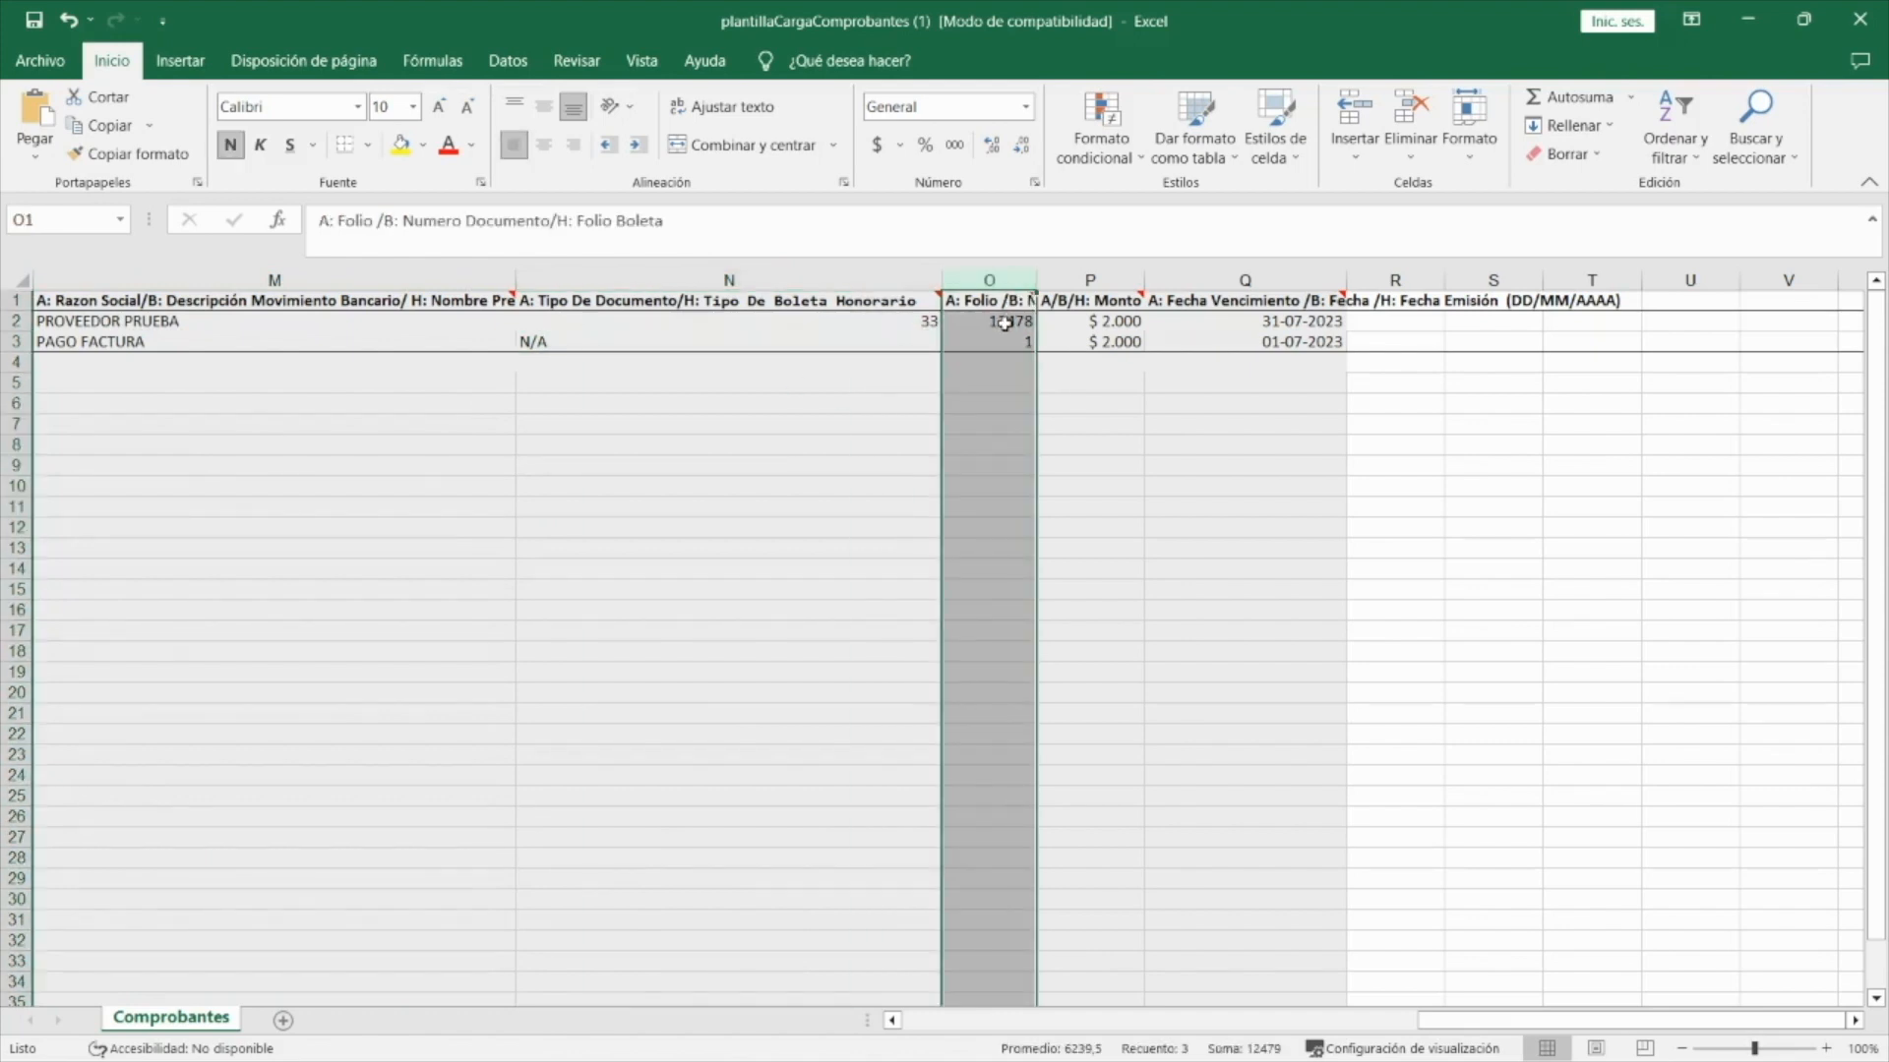
click(1003, 323)
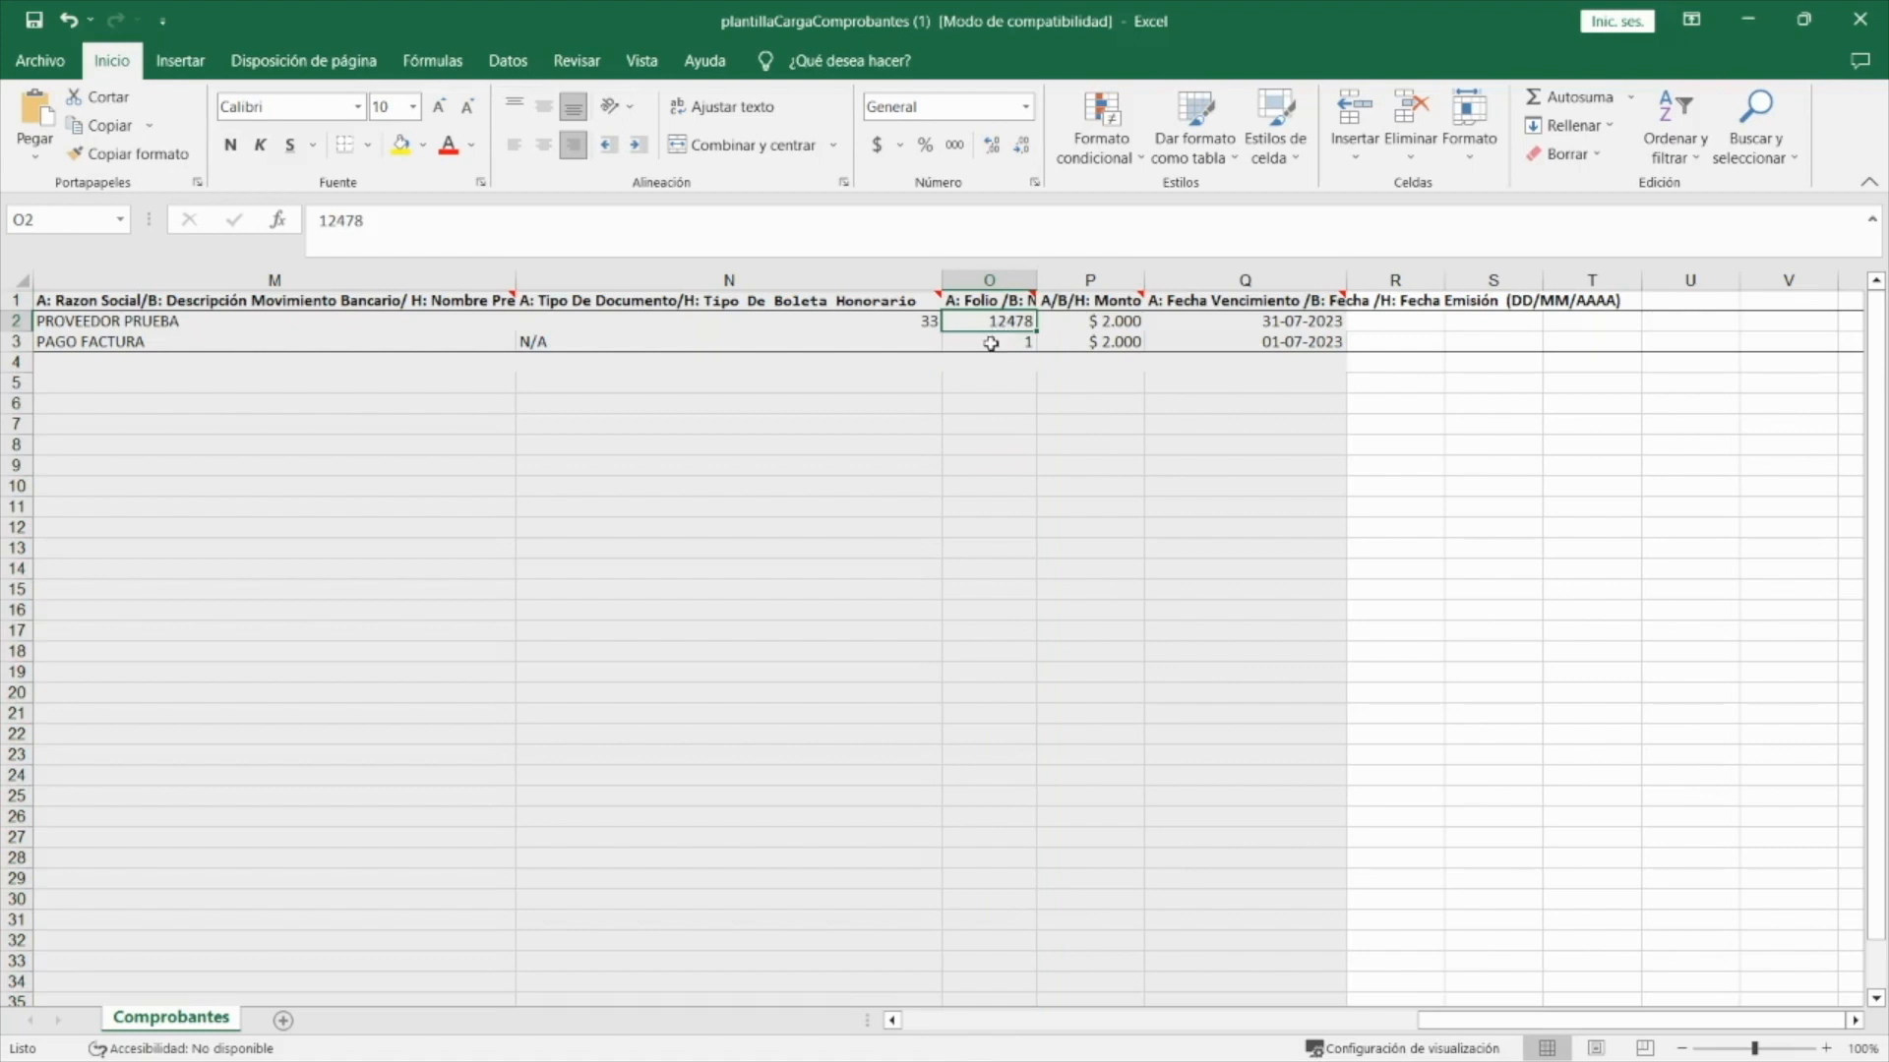
click(994, 343)
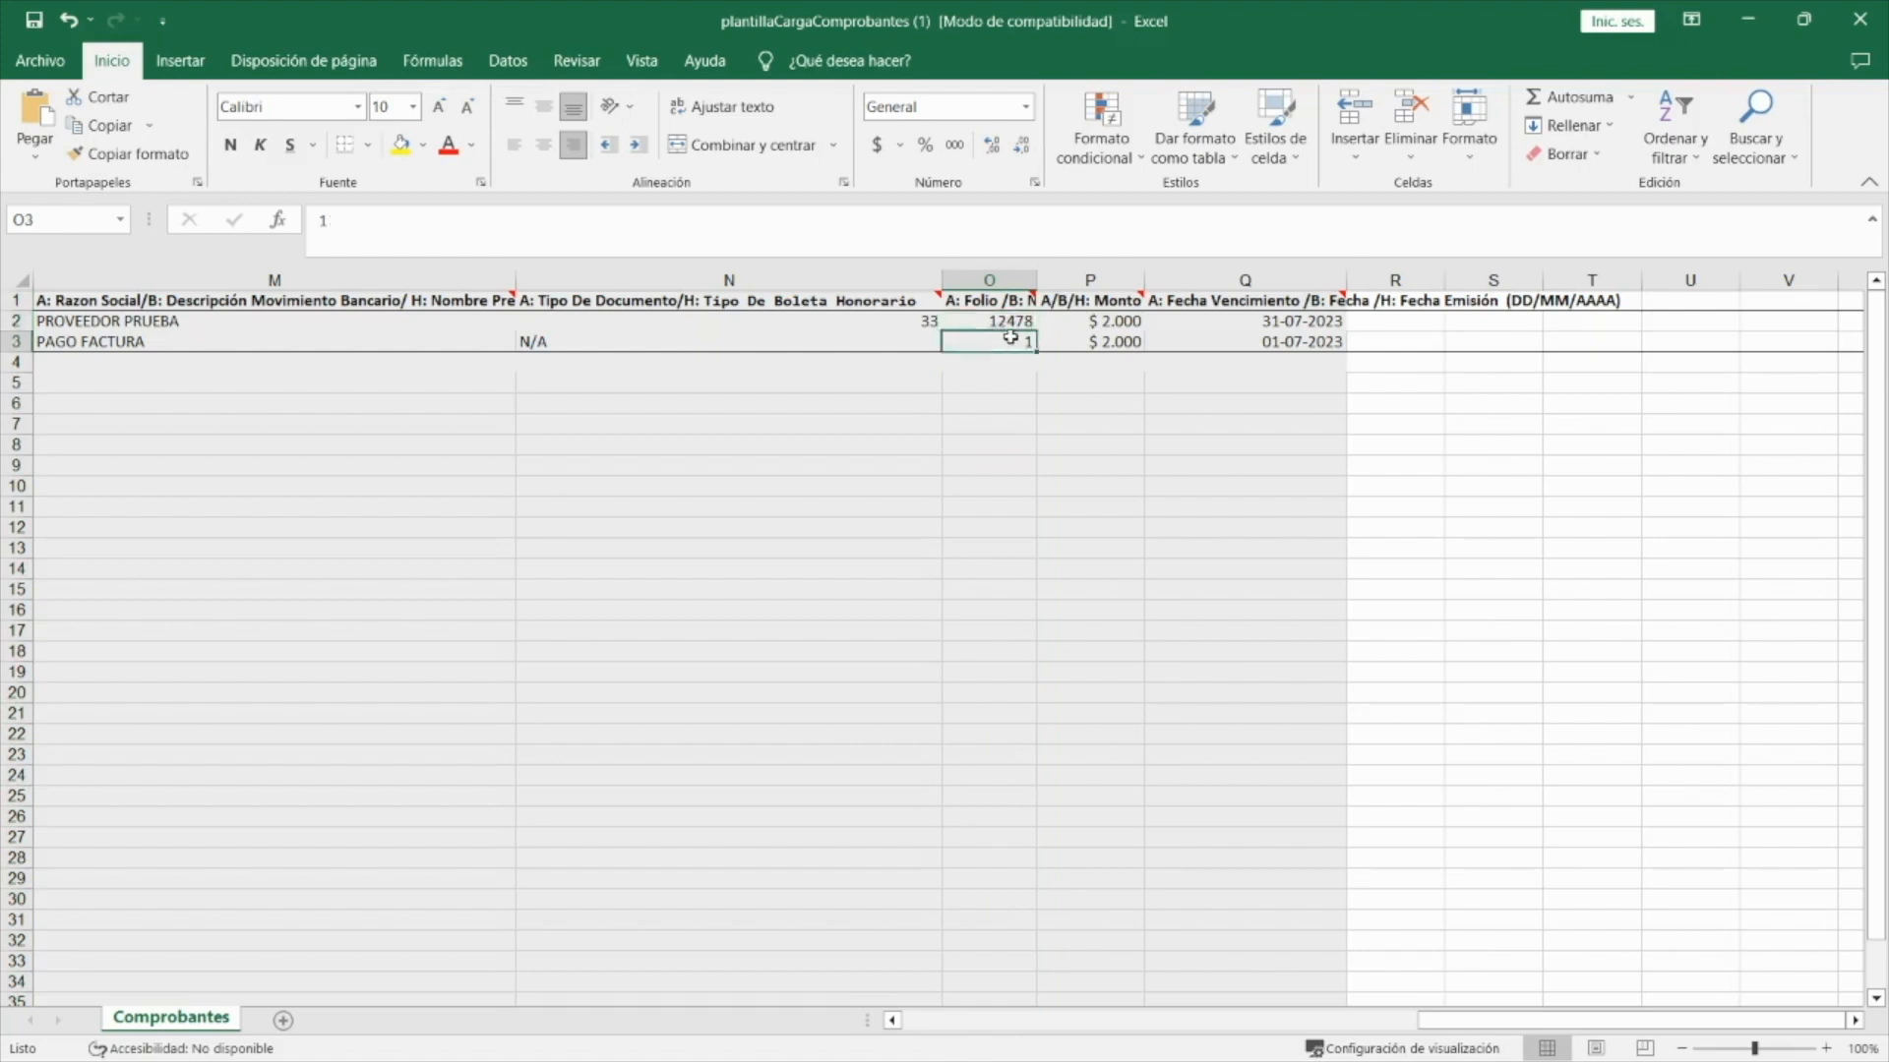
- Examine the Monto and Fecha Vencimiento columns for the invoice and bank payment rows
click(1118, 275)
click(1119, 322)
click(1118, 340)
click(1115, 323)
click(1114, 339)
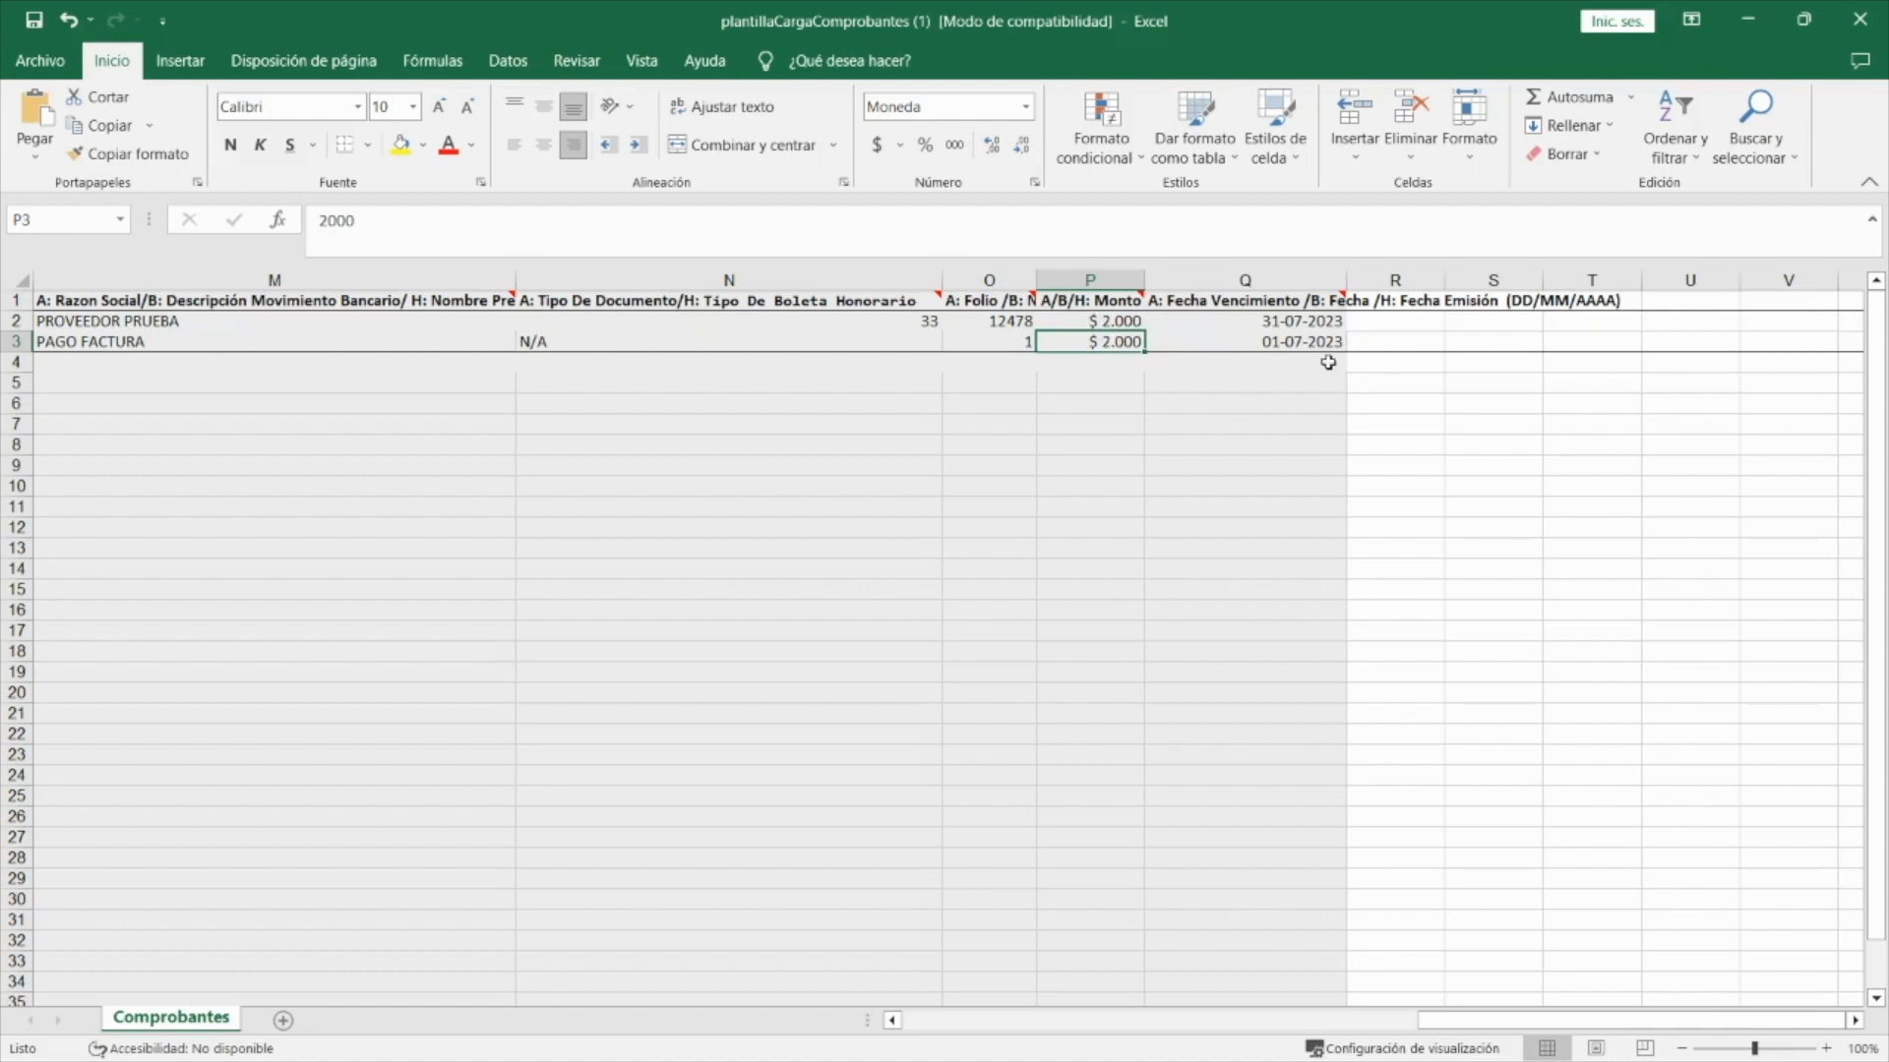
click(1303, 278)
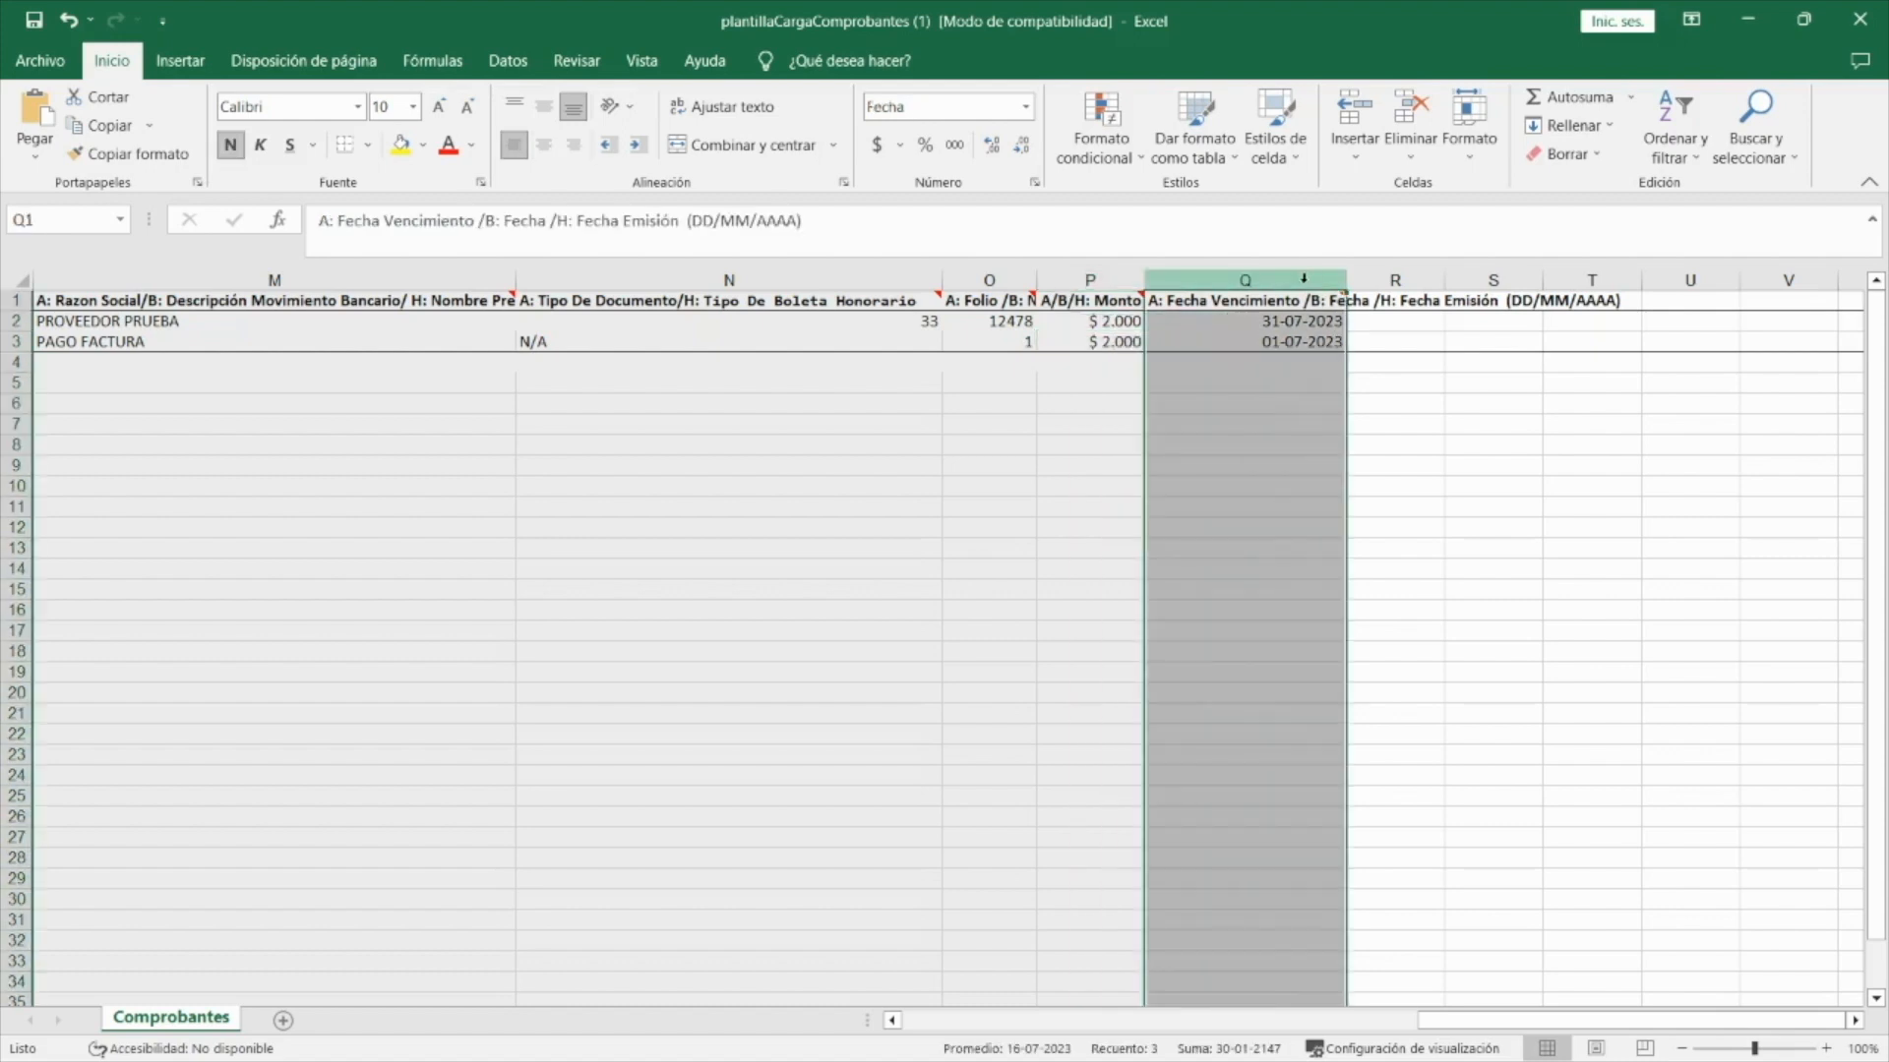
click(1253, 323)
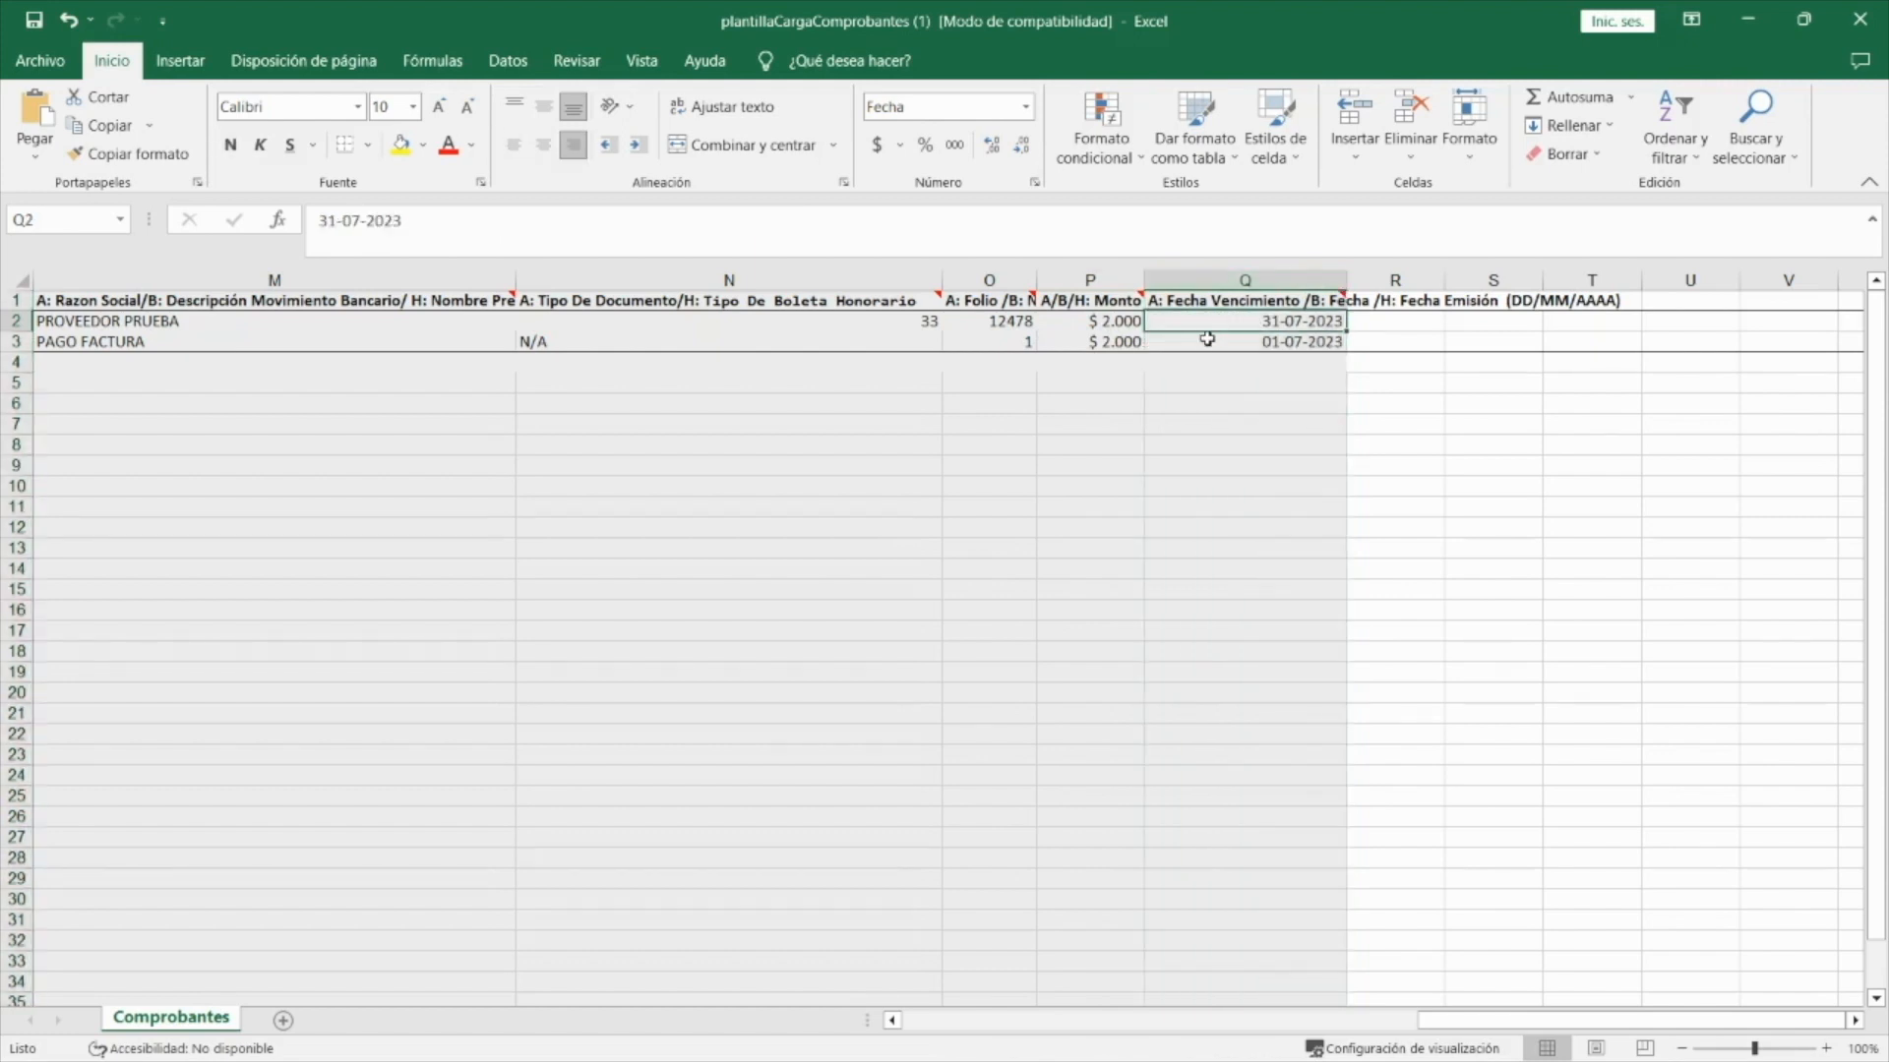
click(1244, 347)
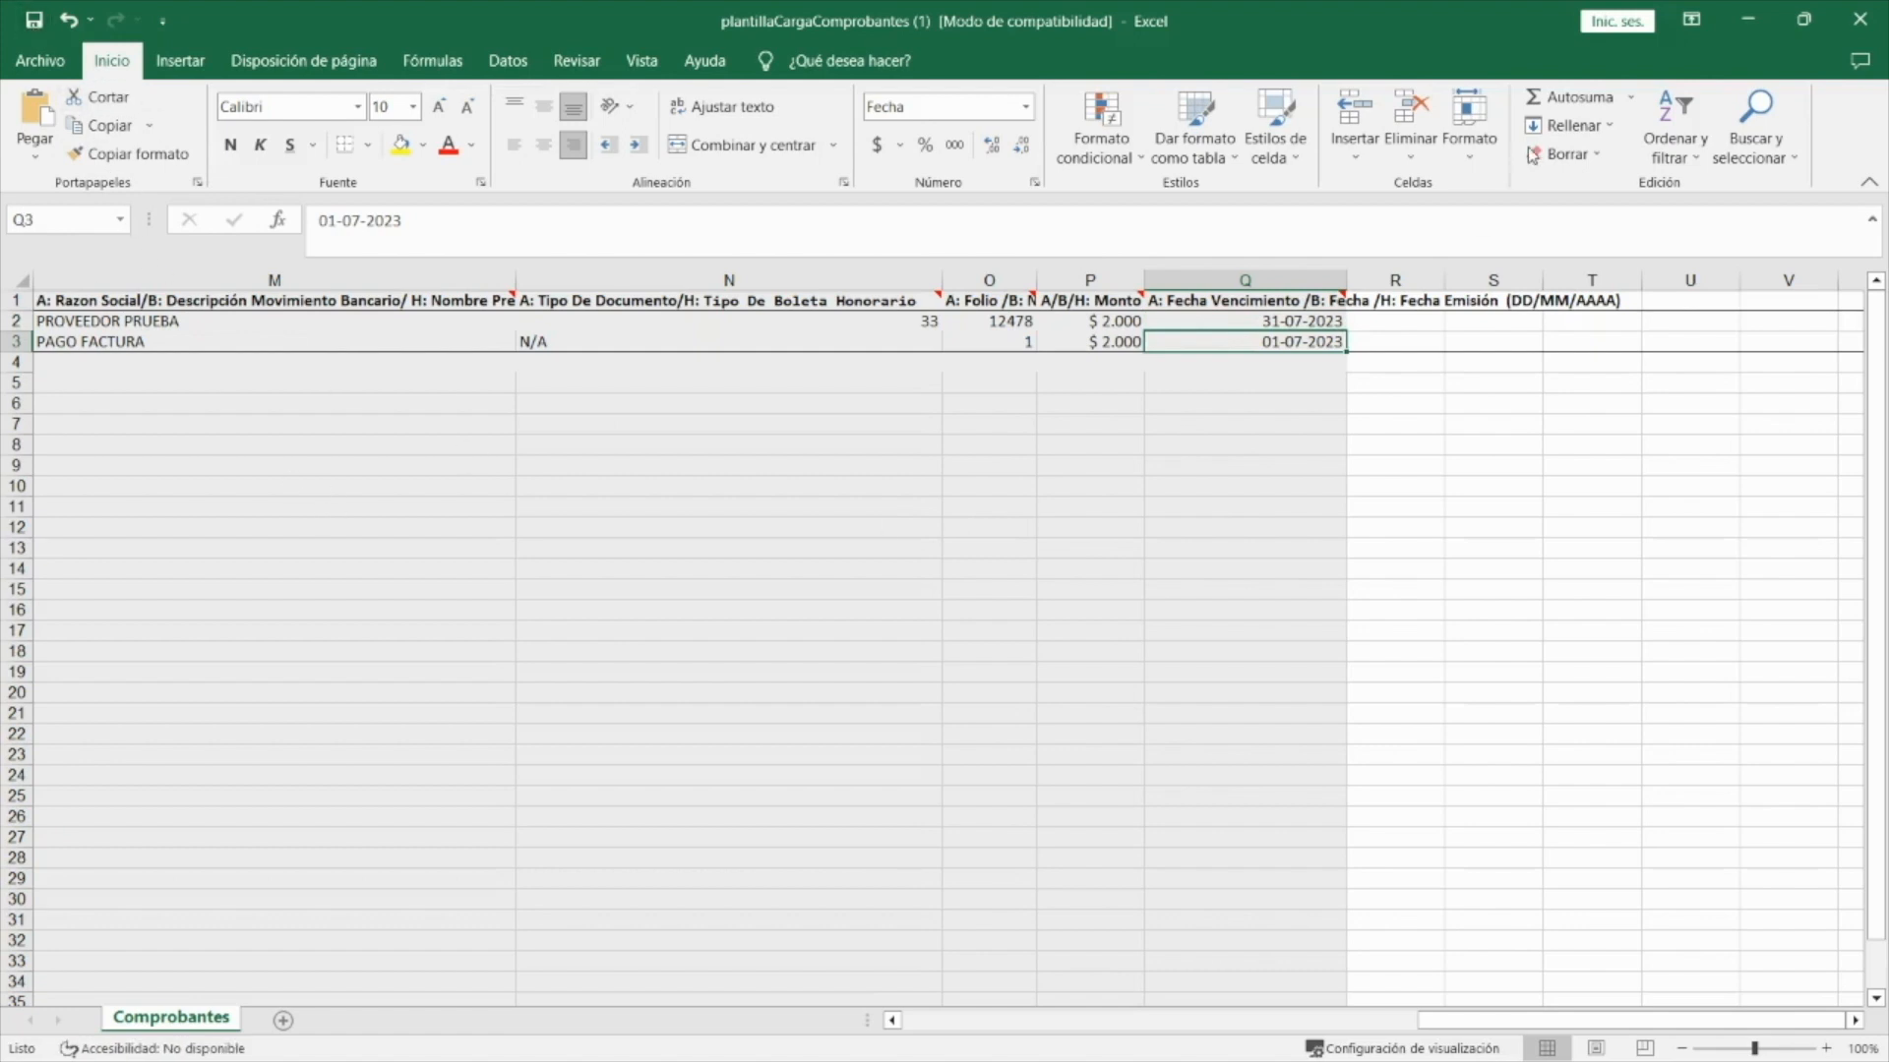
- Switch to Nubox Comprobantes and bulk-upload plantillaCargaComprobantes (1).xls as Borrador, closing the upload dialog when done
click(1751, 21)
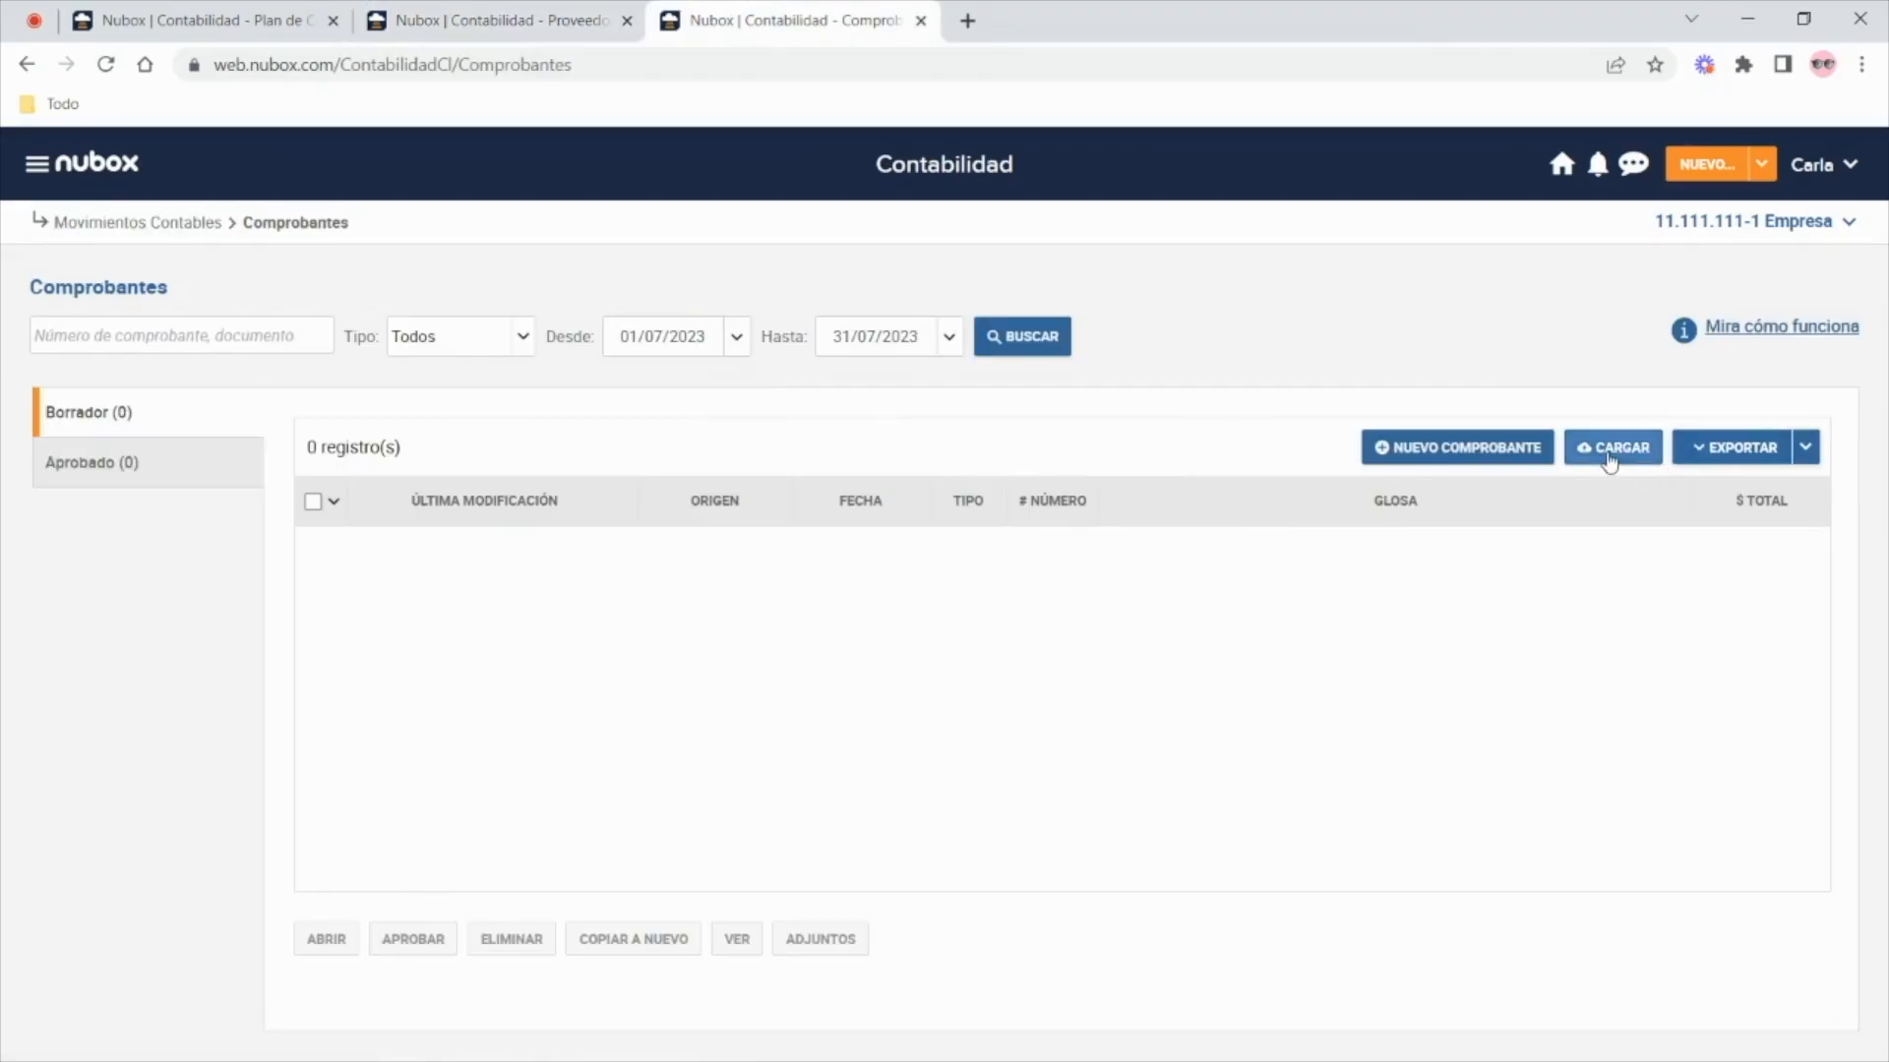
click(1610, 455)
click(777, 633)
click(377, 193)
click(729, 554)
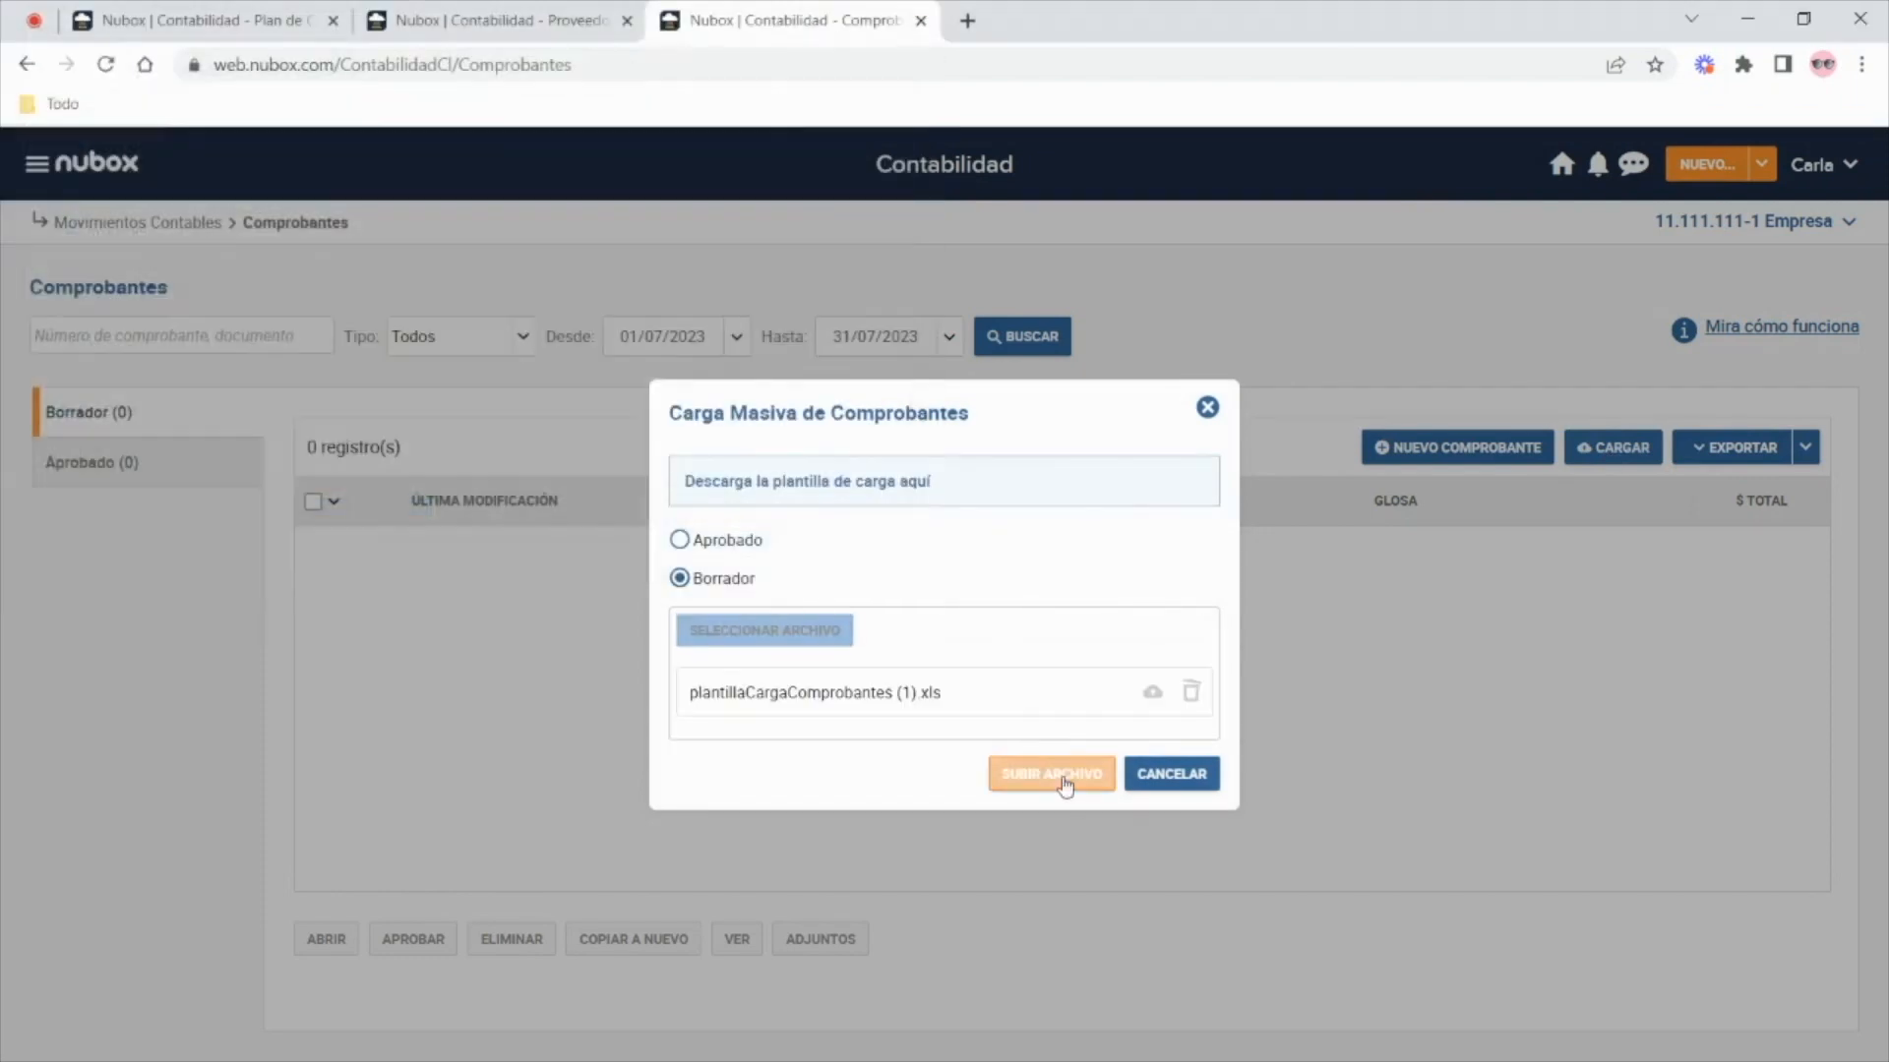
click(1080, 782)
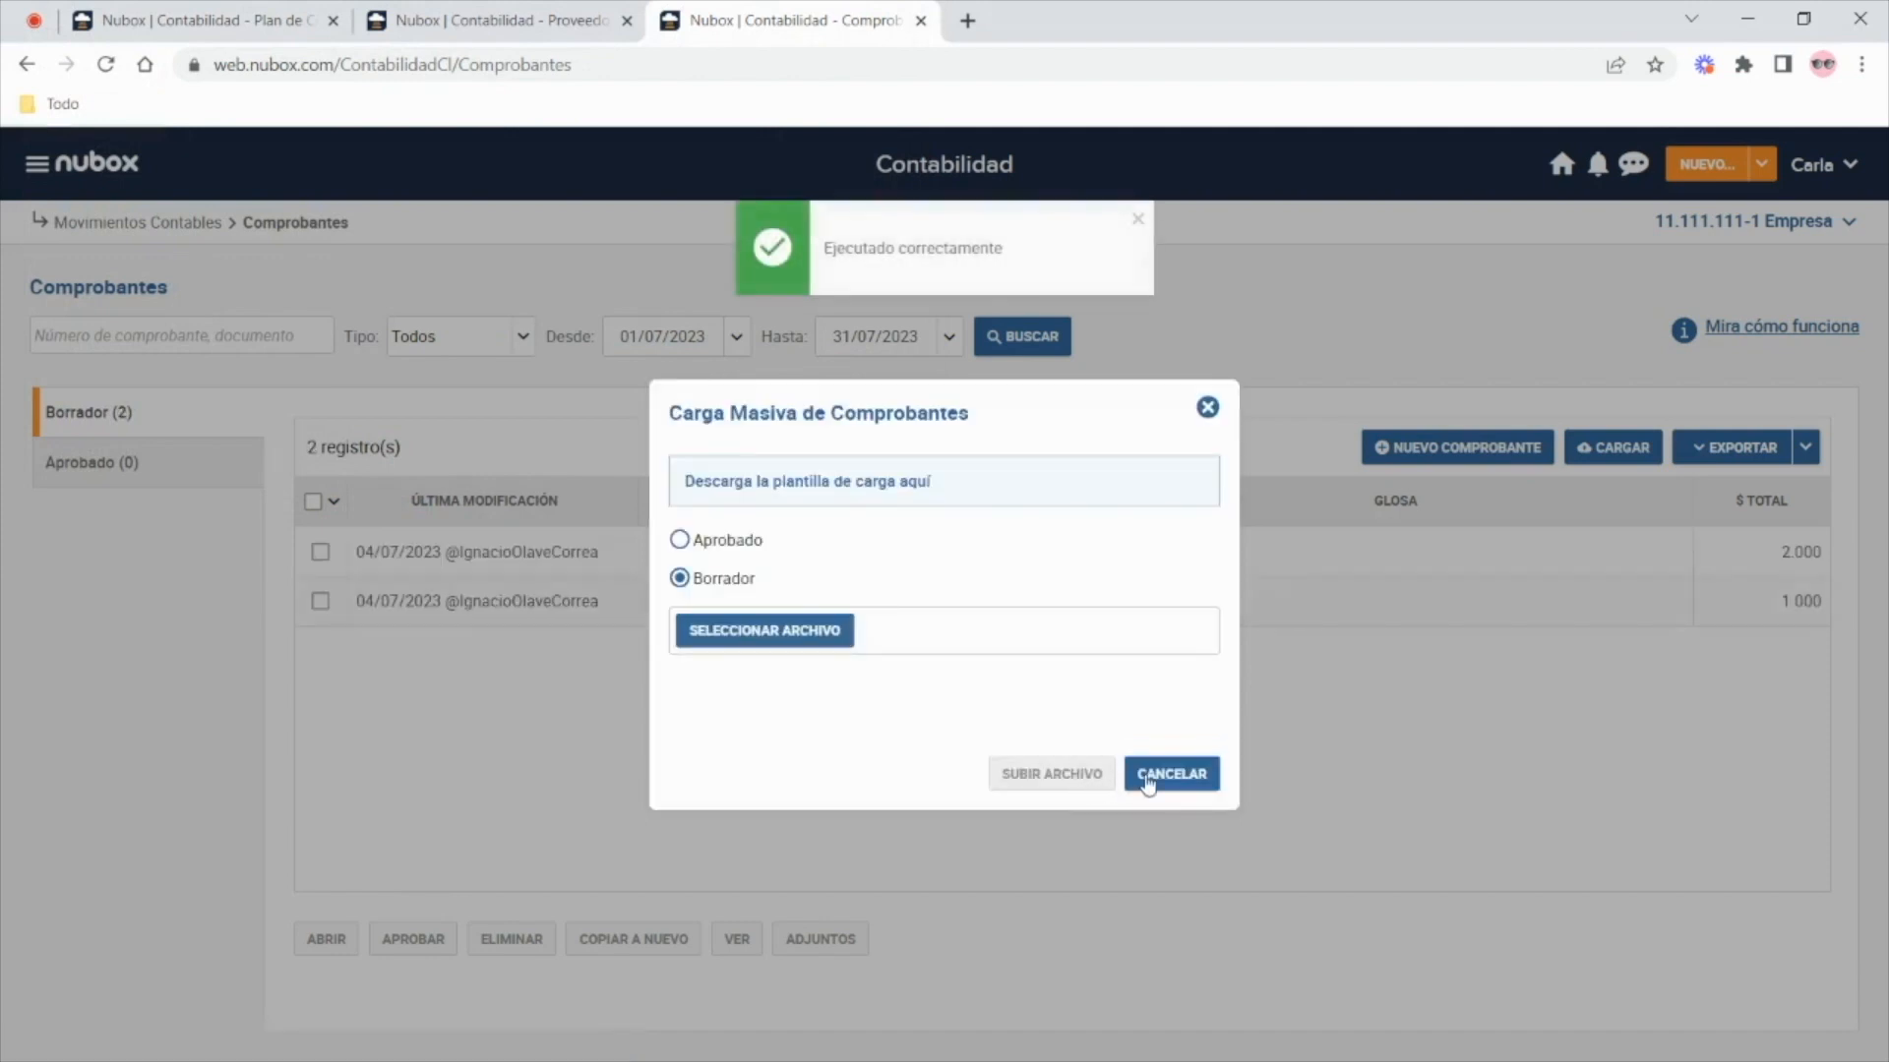
click(1172, 777)
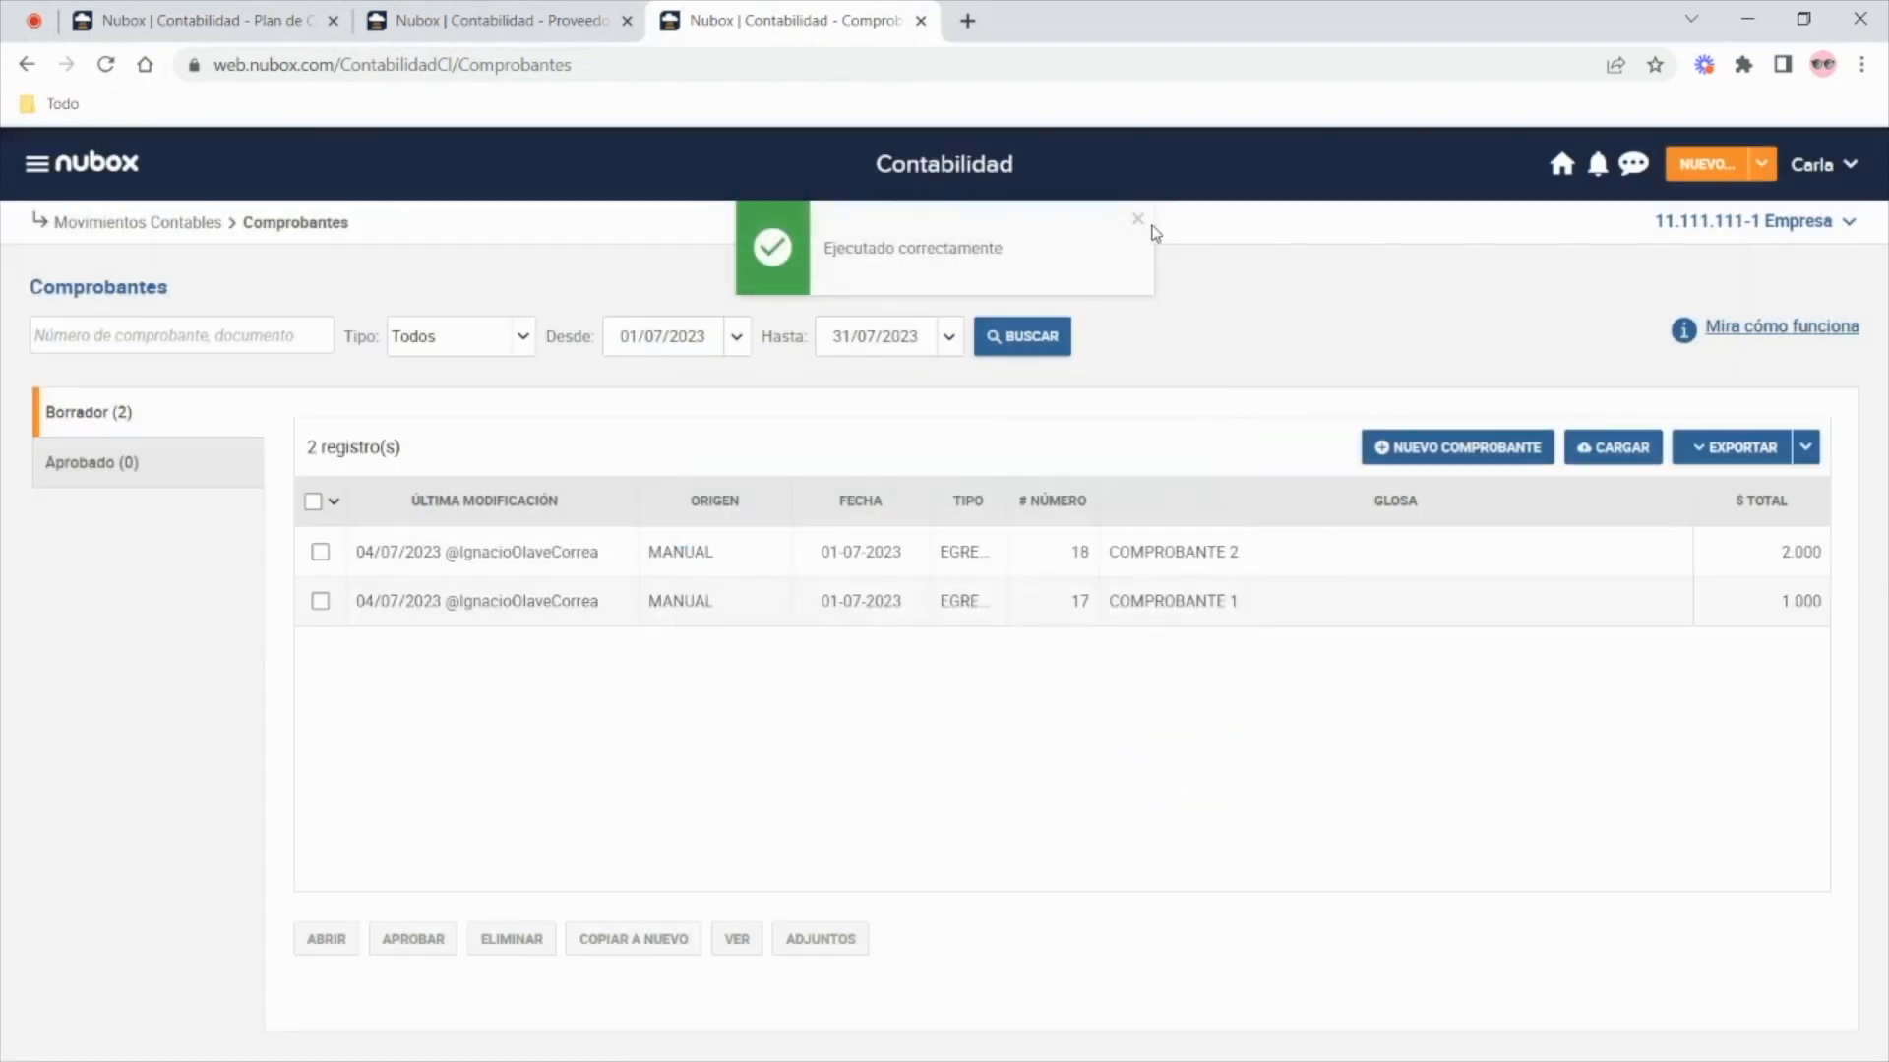